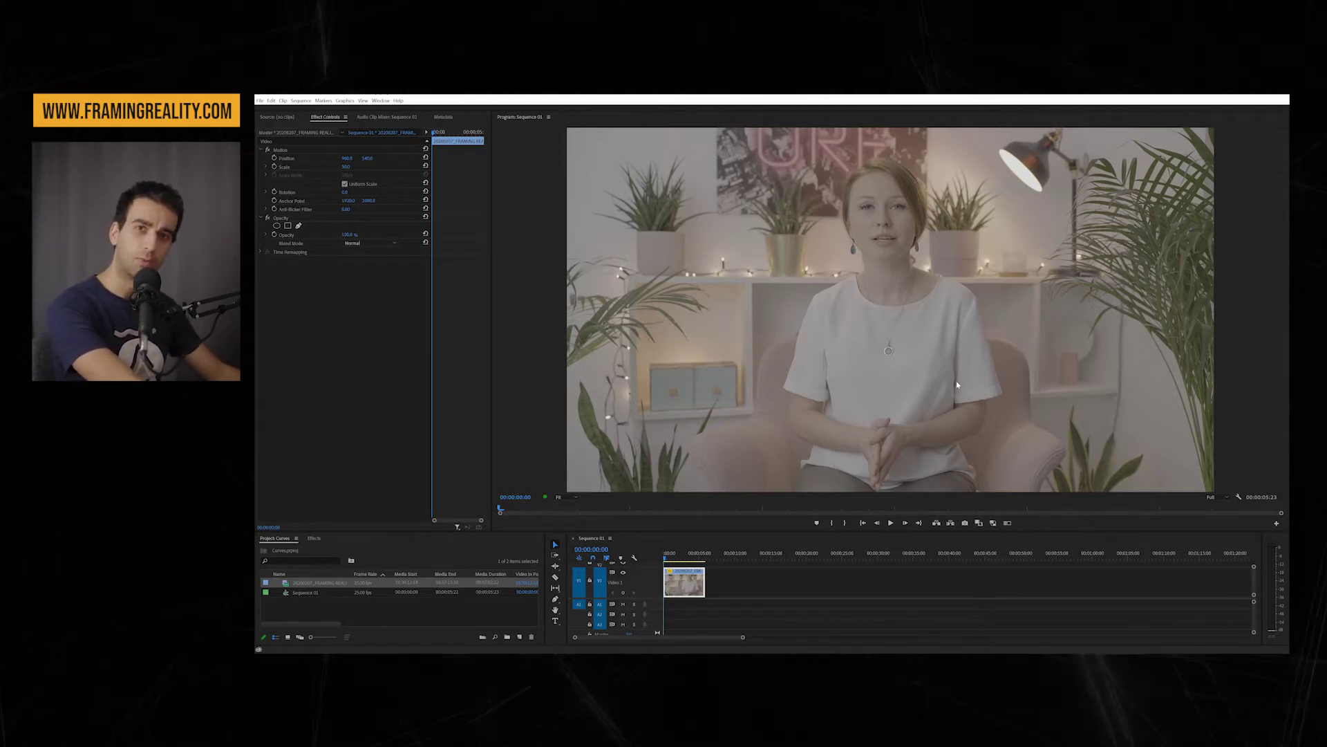
# Step: Play the interview clip, return to its start, and open the Lumetri Color panel
pyautogui.press('space')
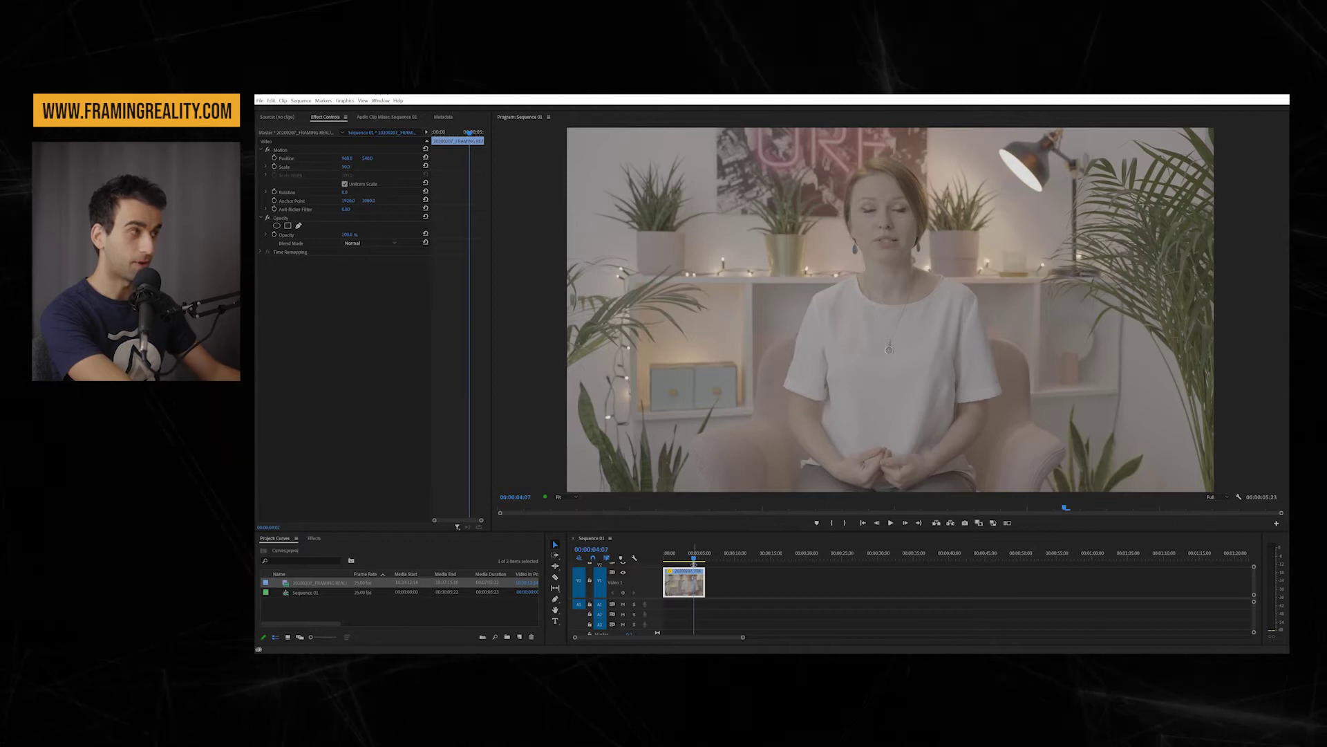
pyautogui.press('Home')
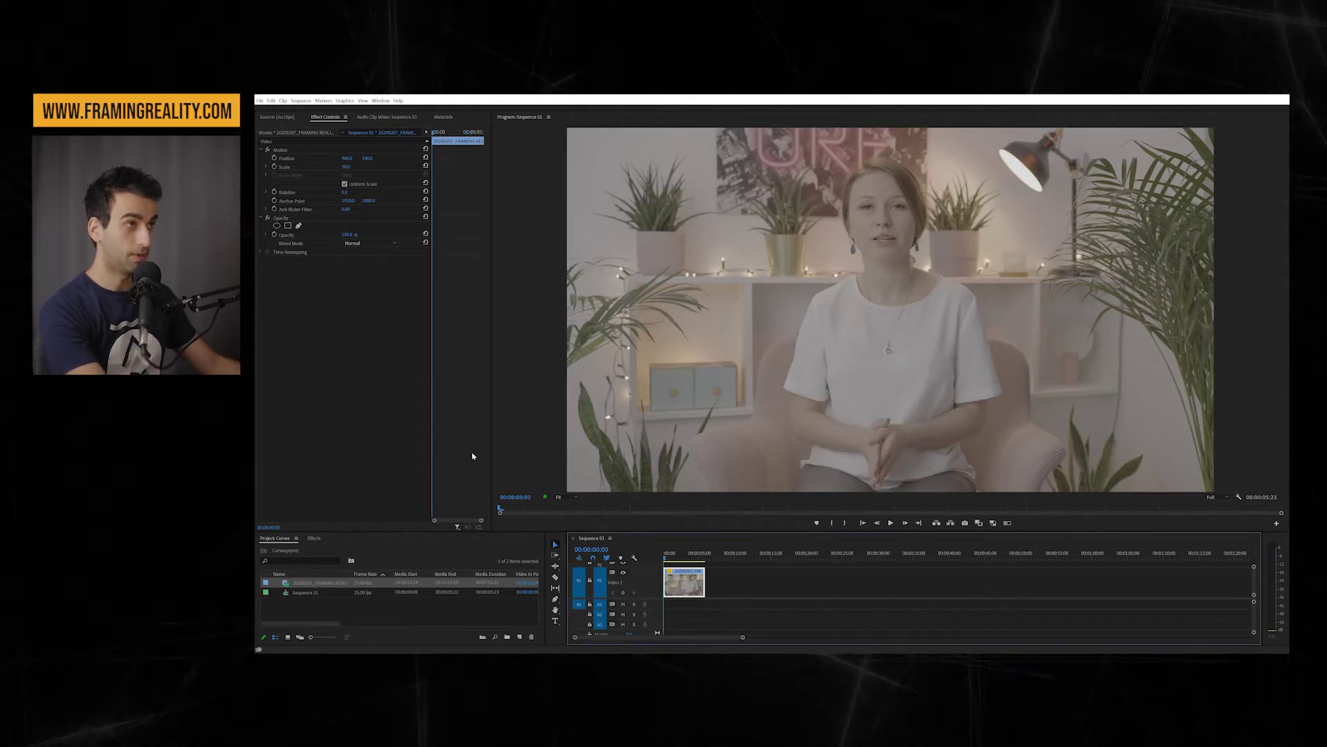
pyautogui.click(381, 101)
pyautogui.click(408, 293)
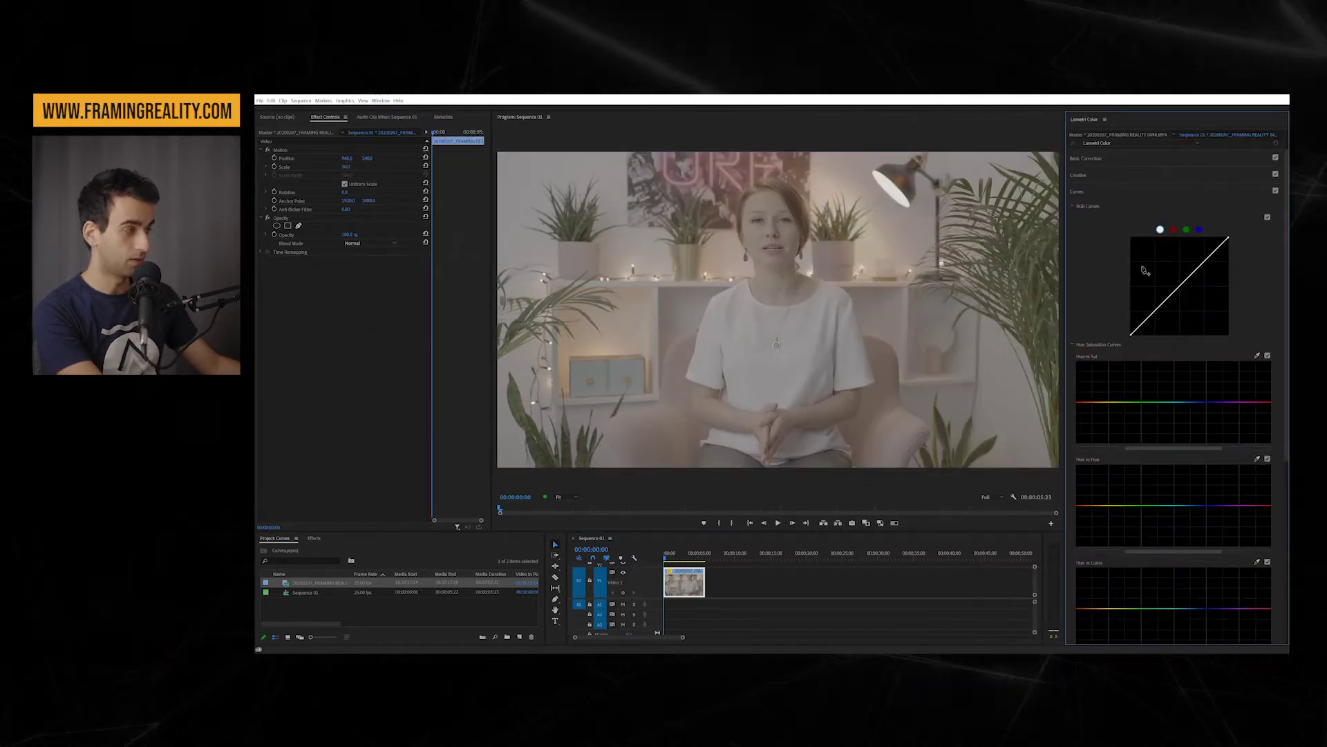
# Step: Collapse and re-expand the Curves section, then bring up the Lumetri Scopes waveform
pyautogui.click(1088, 193)
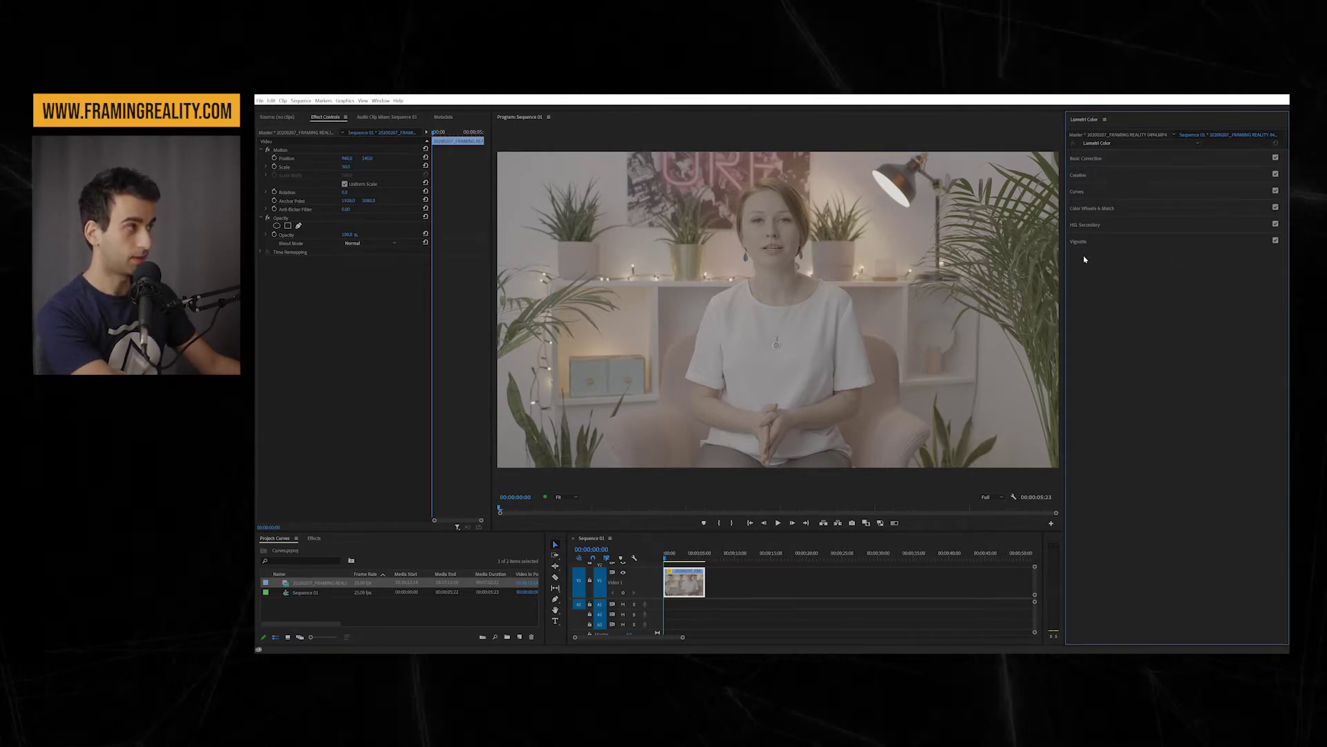
pyautogui.click(1083, 193)
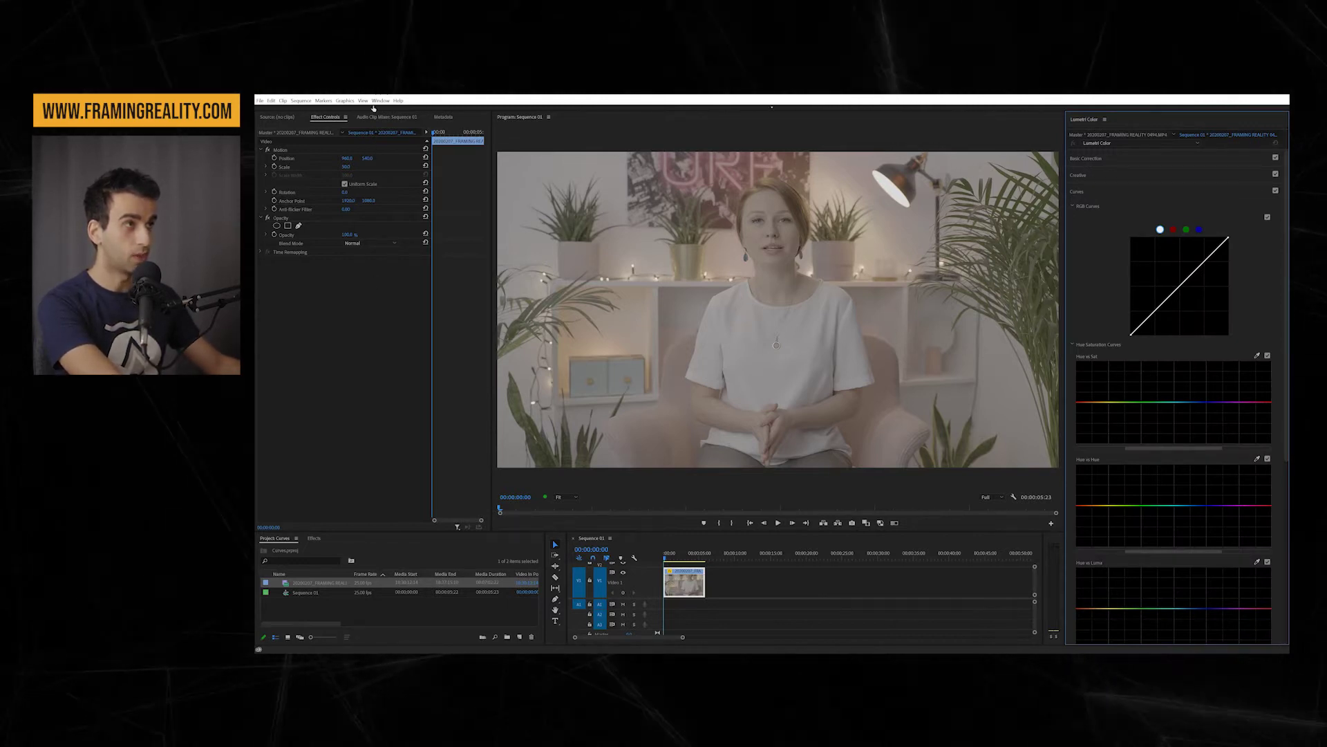
pyautogui.click(378, 101)
pyautogui.click(415, 304)
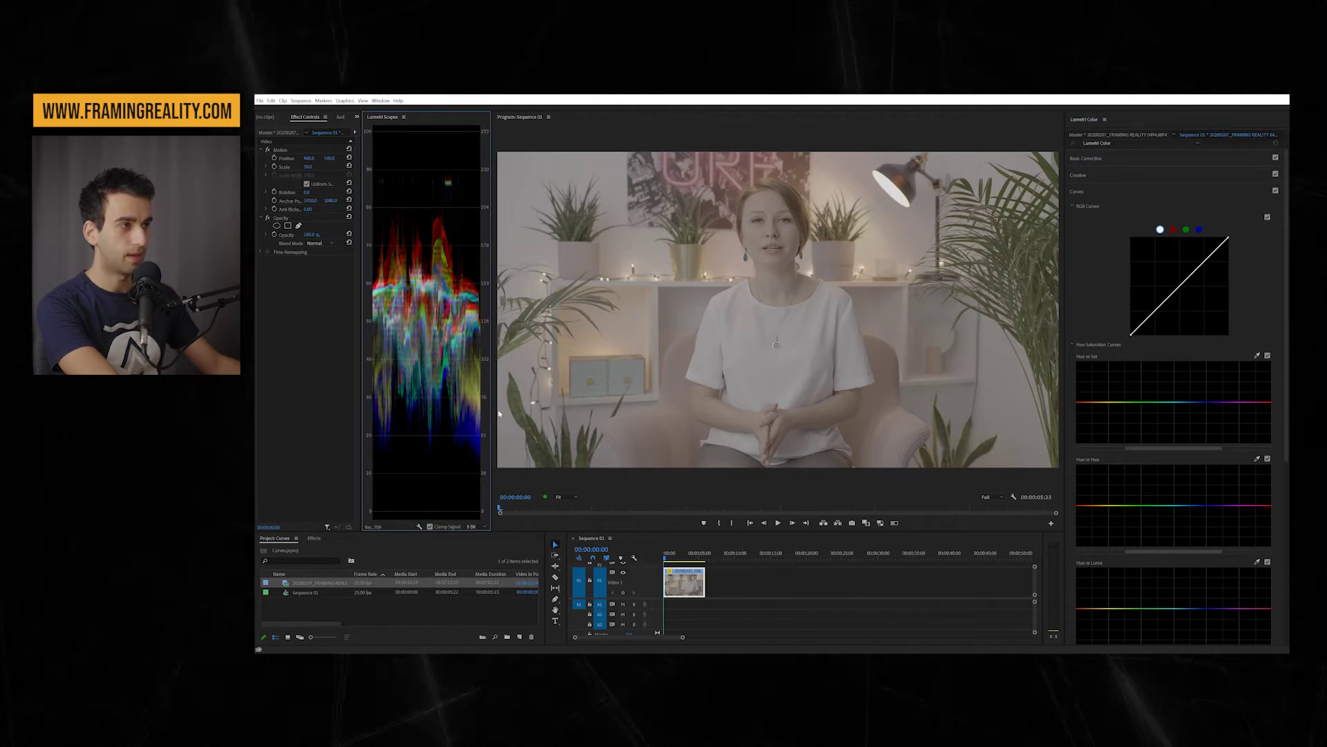
# Step: Widen the Lumetri Scopes panel against the Program monitor and check the scope display options
pyautogui.moveTo(492, 415); pyautogui.dragTo(588, 415)
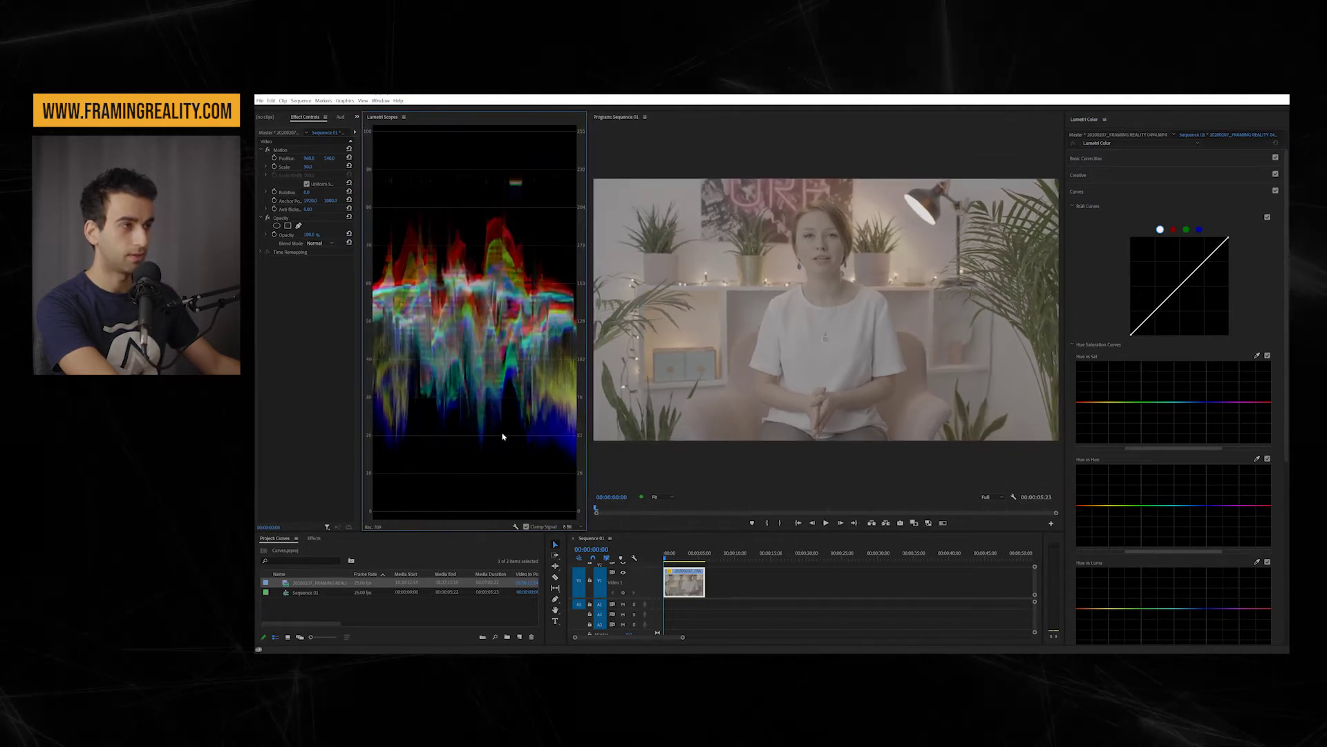
pyautogui.rightClick(503, 409)
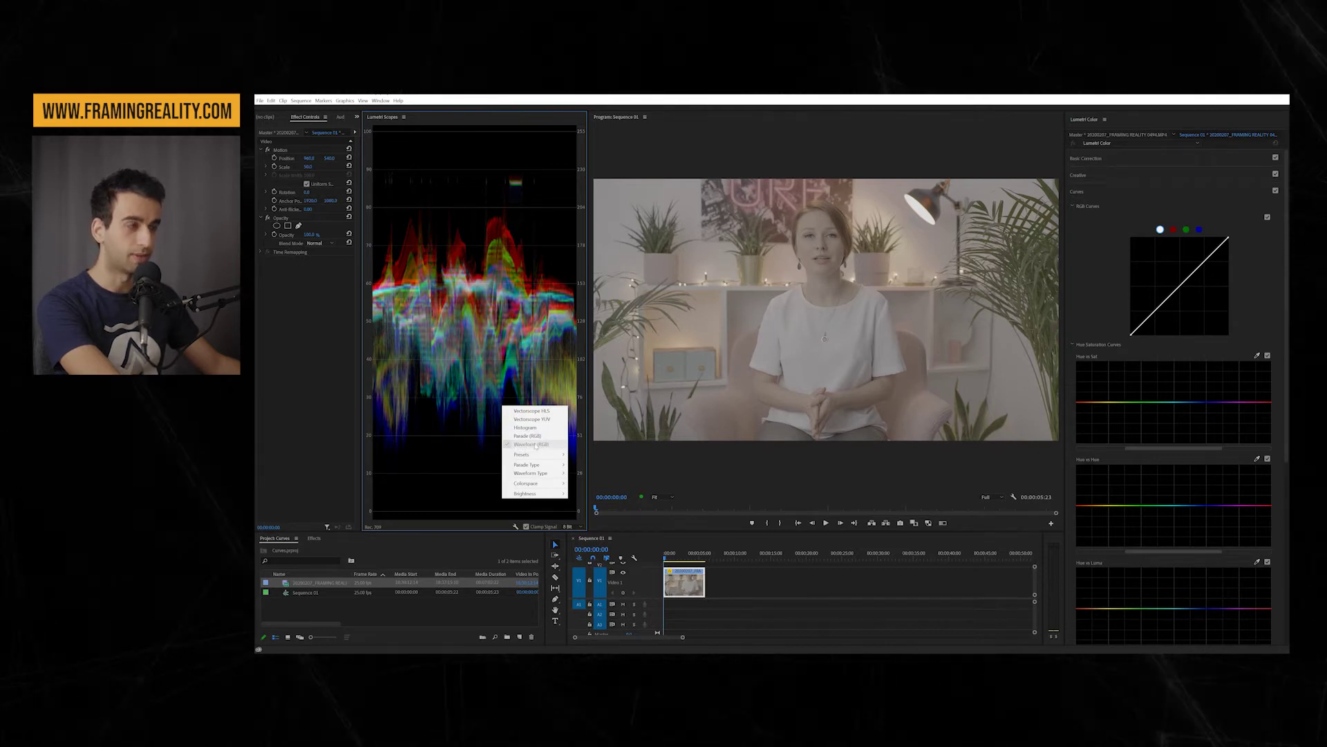
pyautogui.click(536, 446)
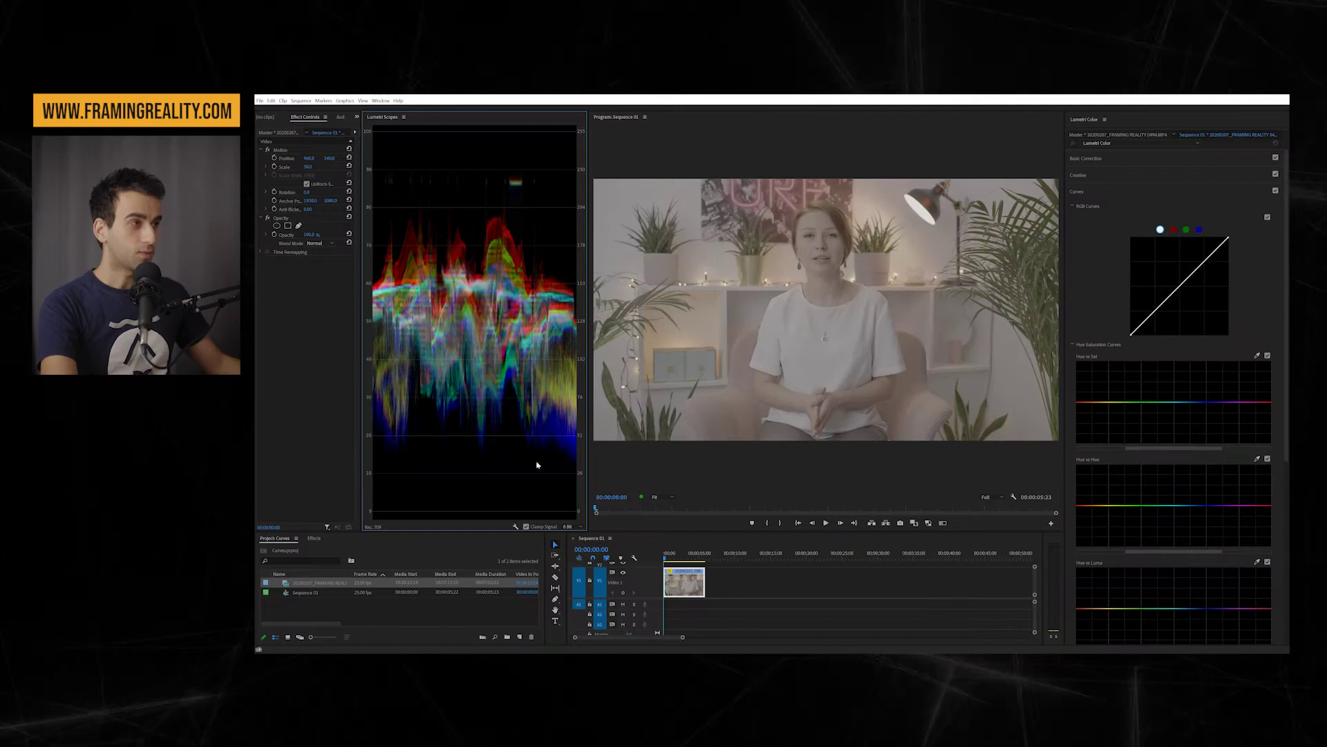
pyautogui.press('`')
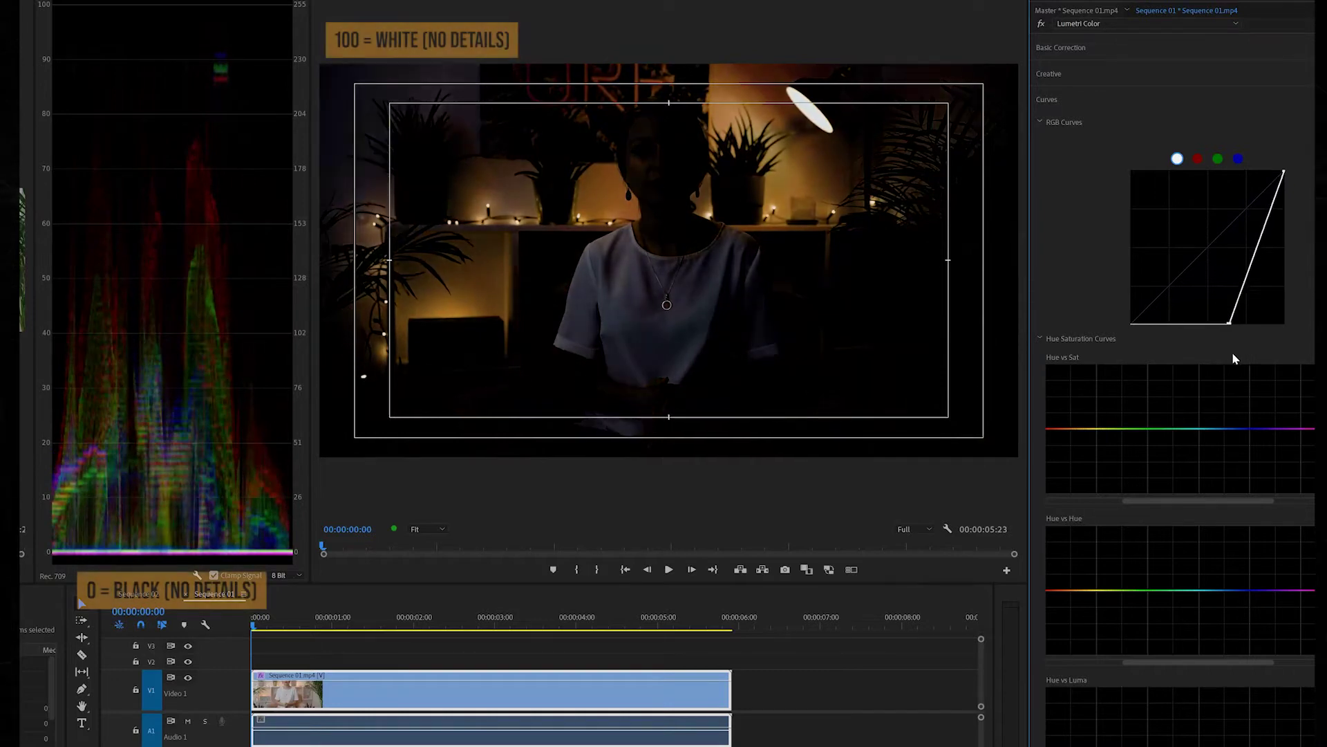
pyautogui.moveTo(1233, 353); pyautogui.dragTo(1126, 373)
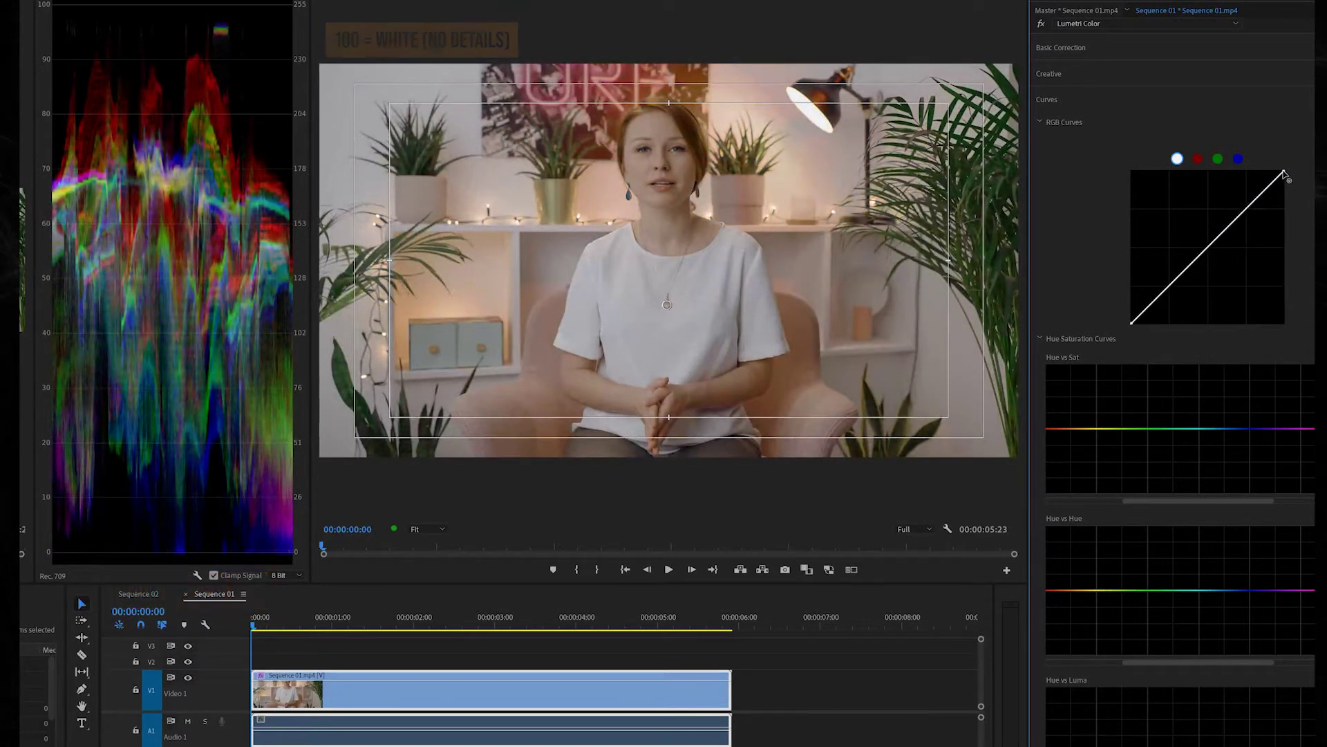
pyautogui.moveTo(1284, 173); pyautogui.dragTo(1210, 162)
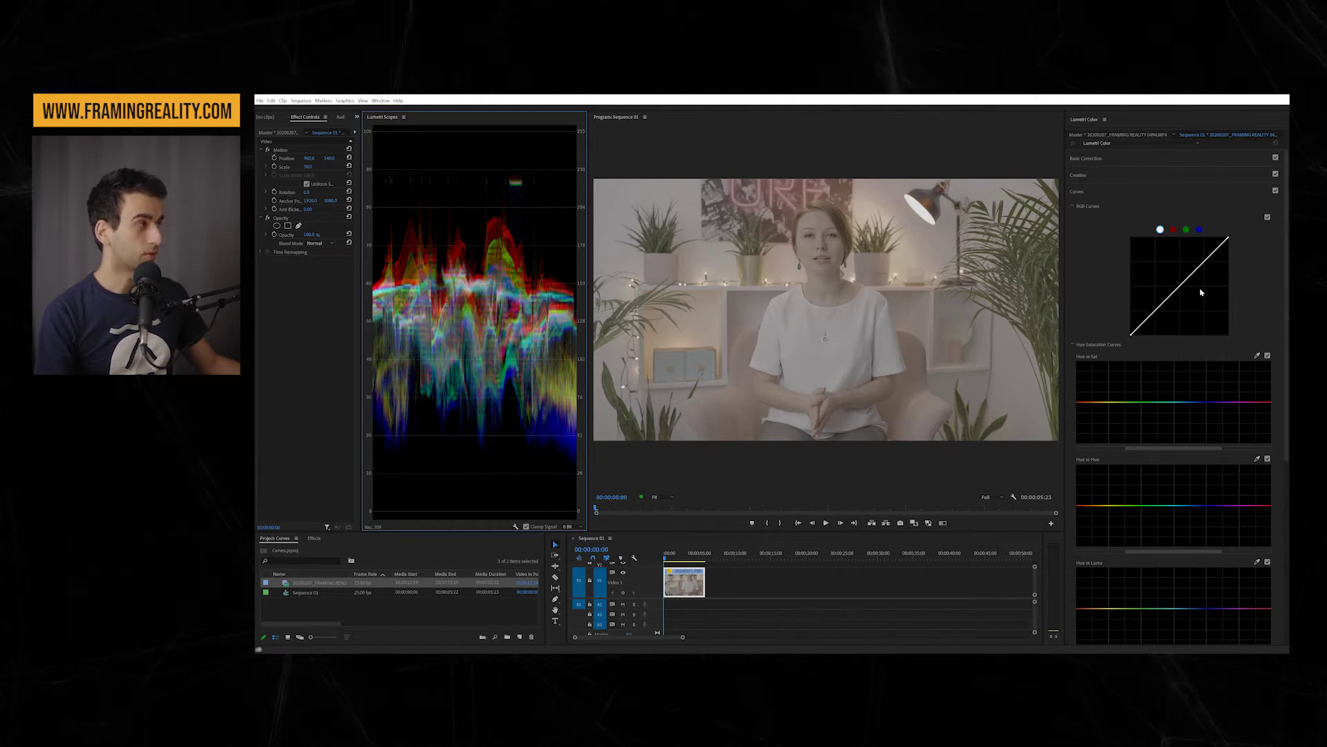
# Step: Add test points along the RGB curve, reset it to a diagonal, then place one midpoint
pyautogui.click(1143, 324)
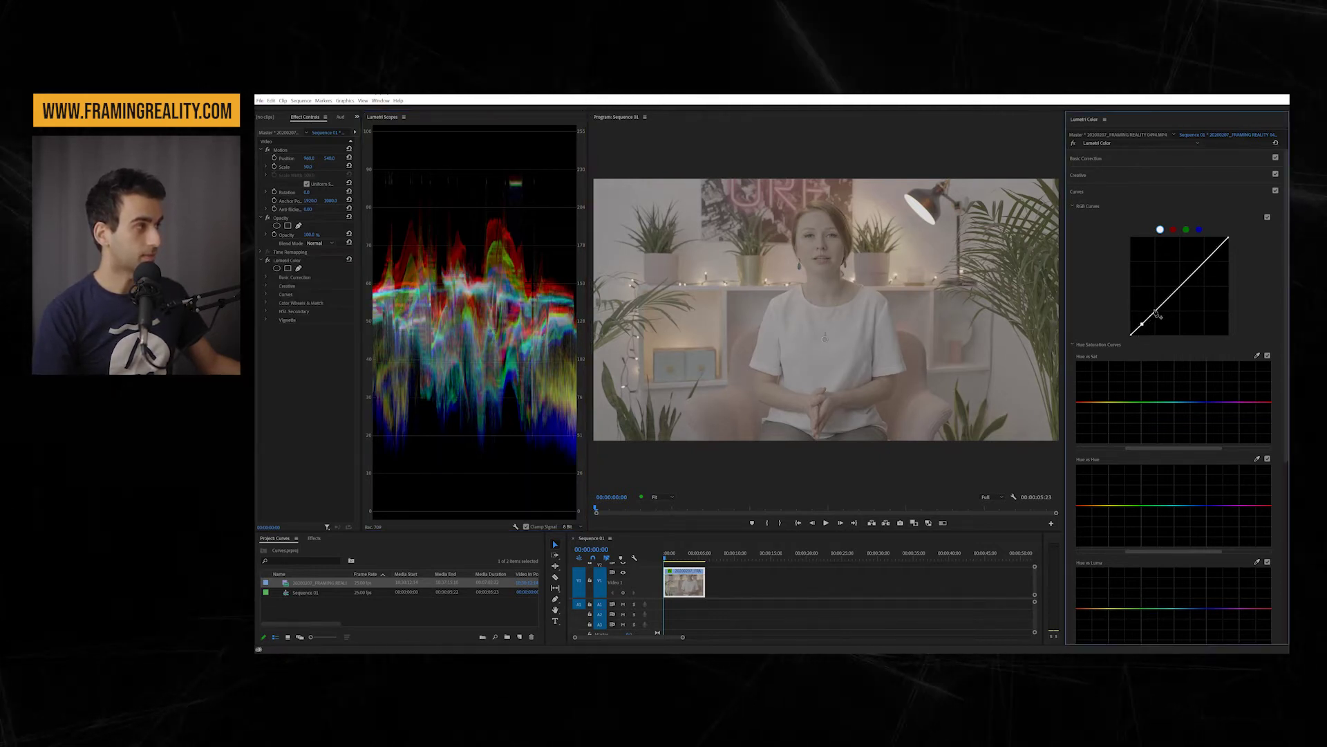
pyautogui.click(1155, 312)
pyautogui.click(1162, 305)
pyautogui.click(1167, 299)
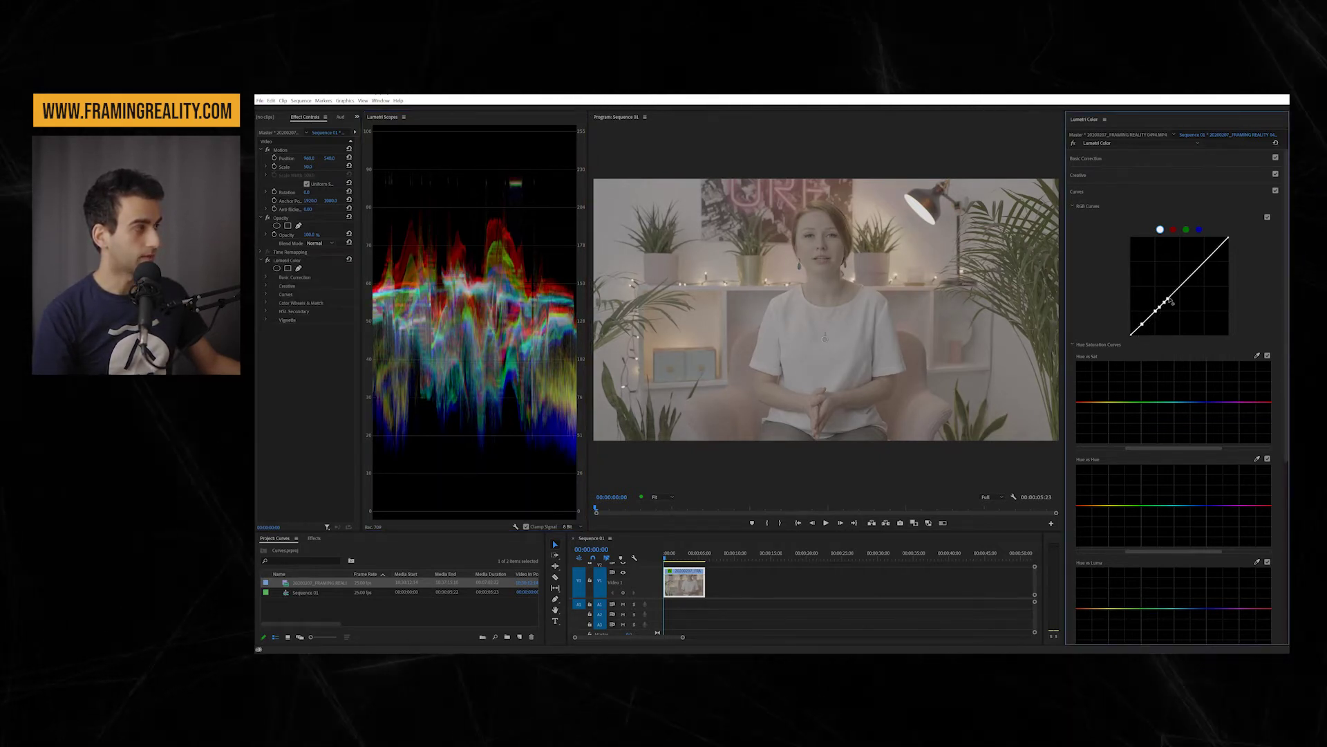
pyautogui.click(1174, 292)
pyautogui.click(1183, 283)
pyautogui.click(1197, 271)
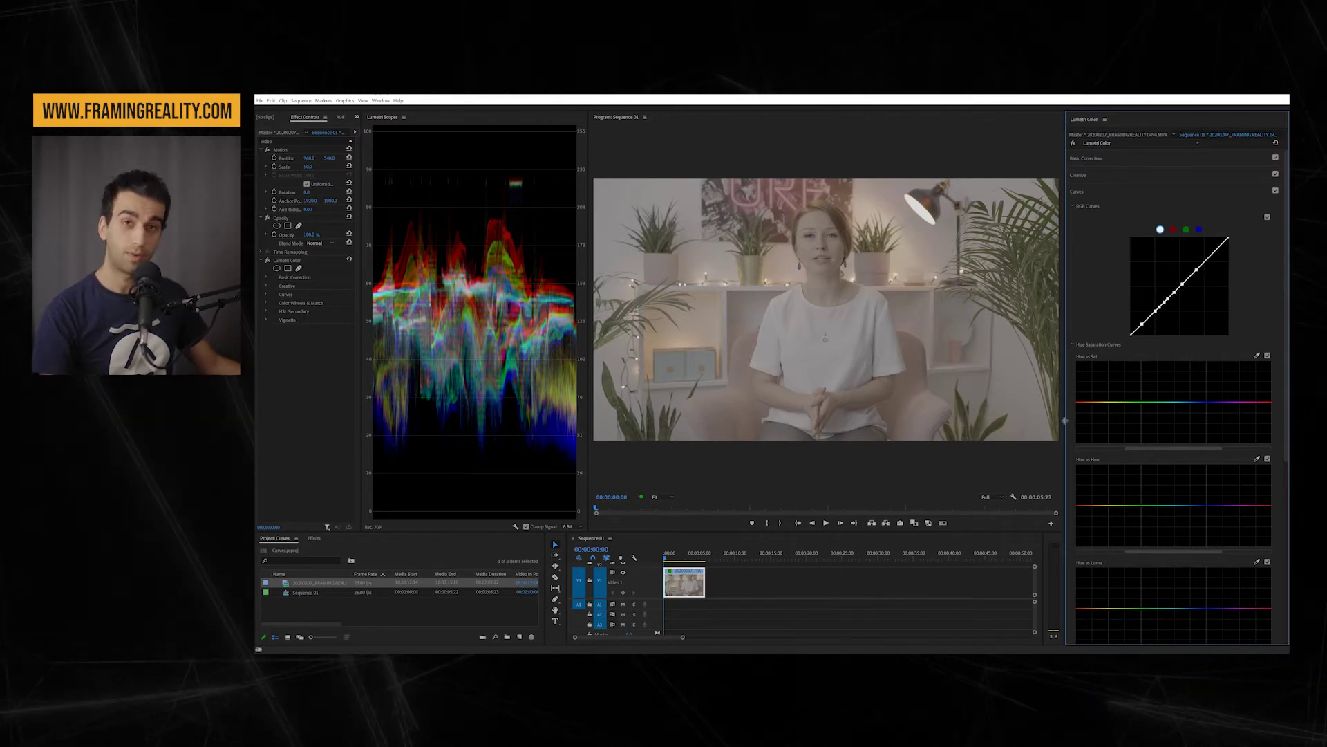
pyautogui.doubleClick(1168, 304)
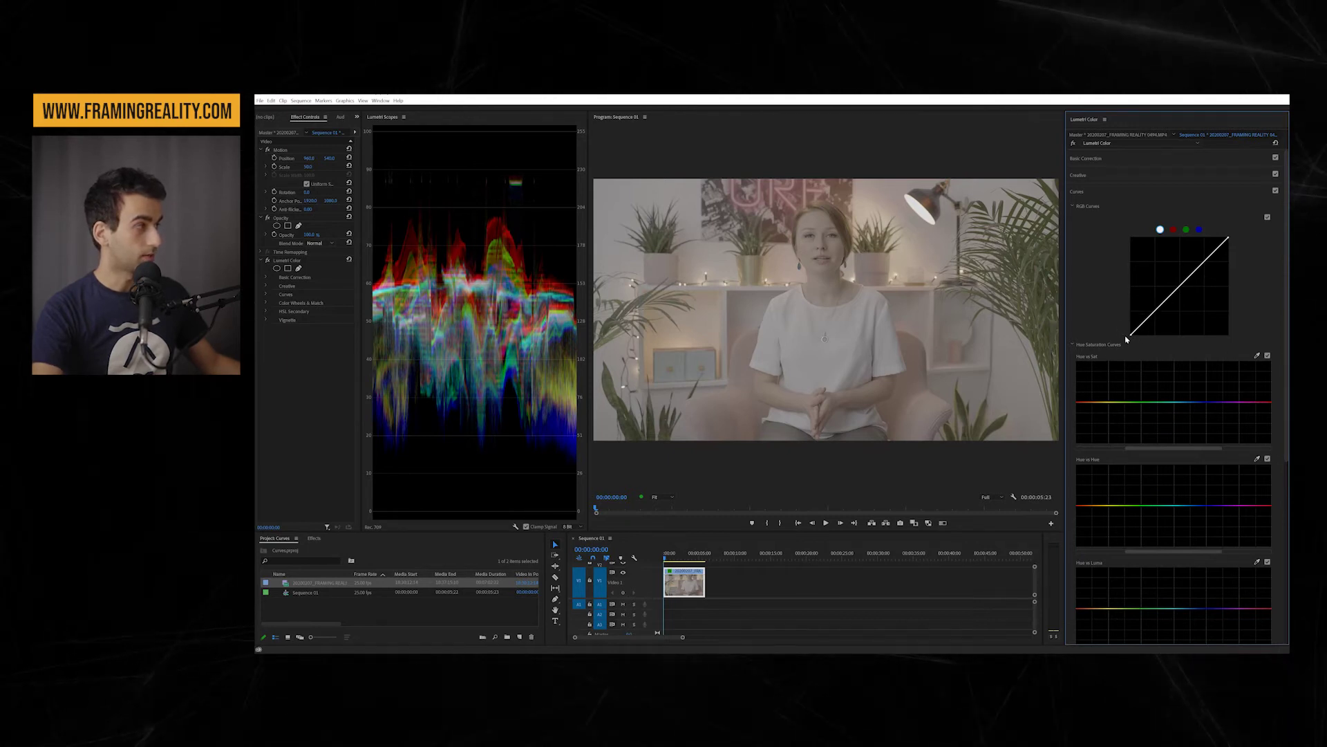
pyautogui.click(1180, 286)
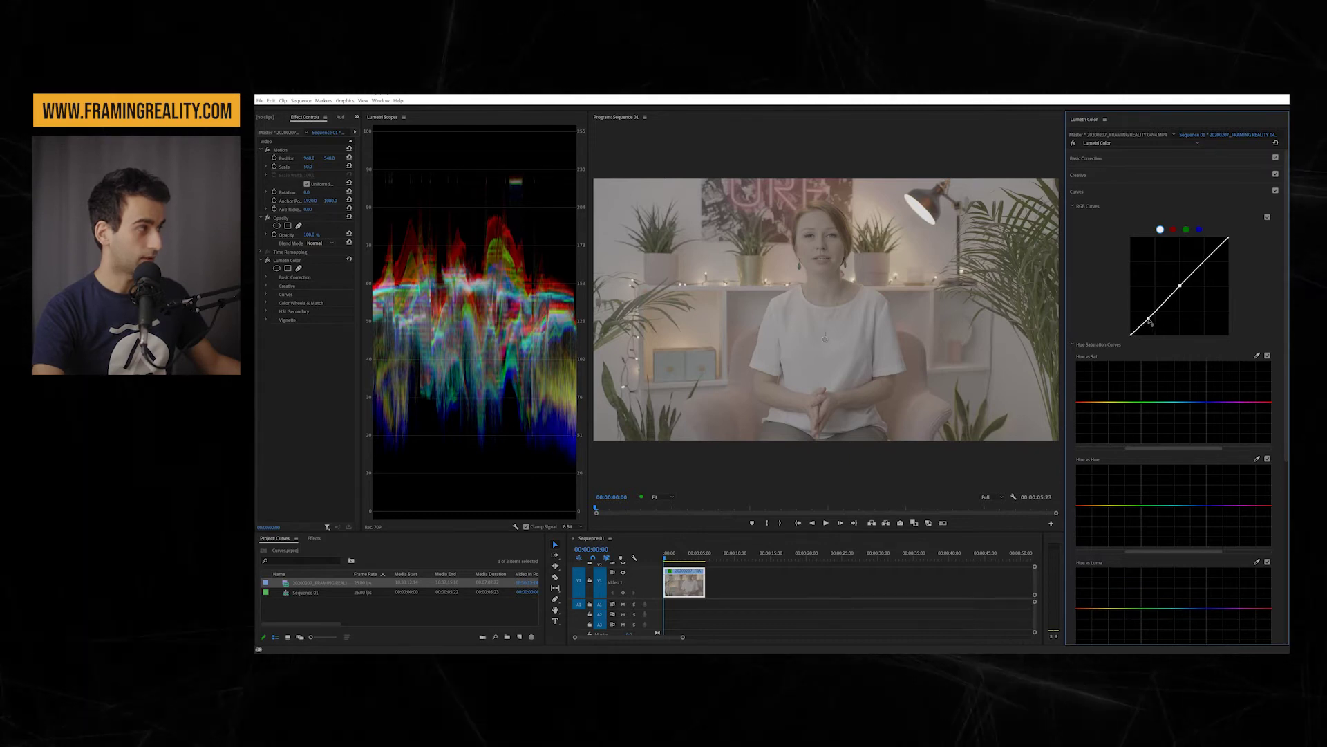
# Step: Shape the RGB master curve into an S by lowering shadows and lifting highlights
pyautogui.moveTo(1149, 317); pyautogui.dragTo(1154, 327)
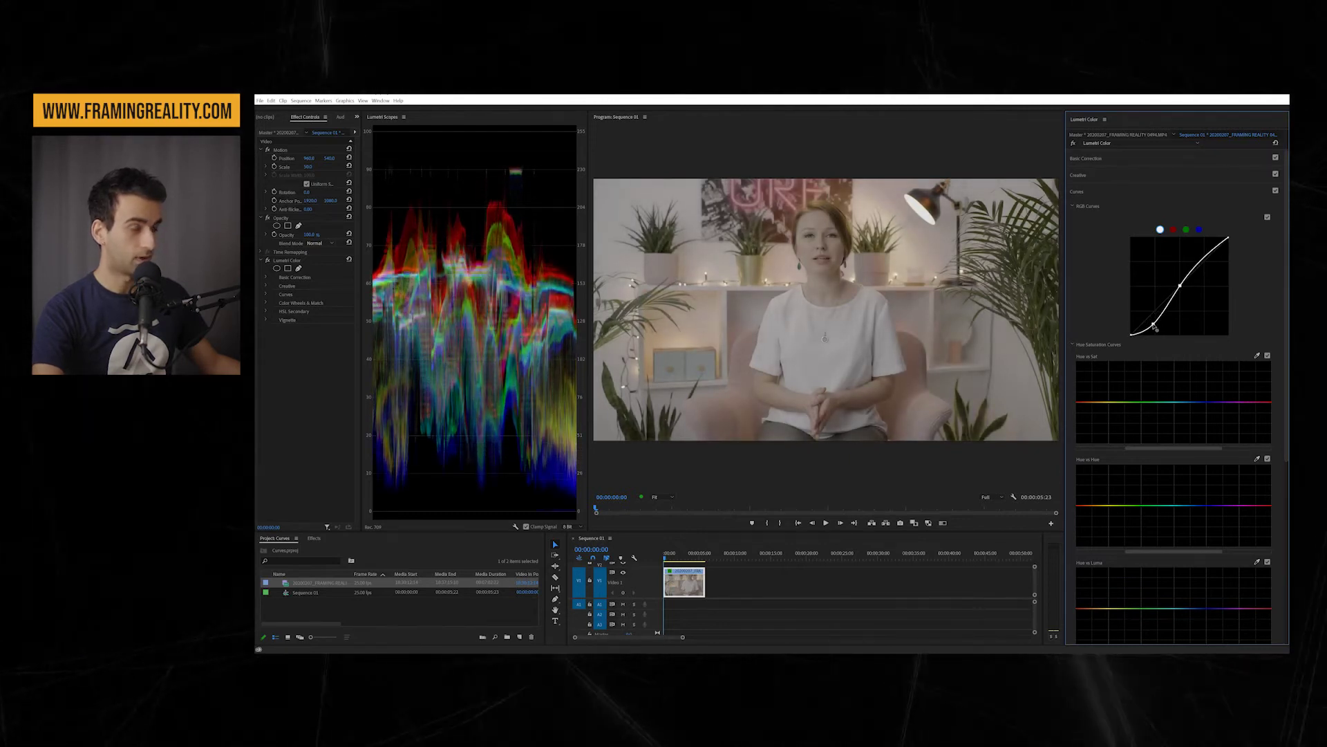
pyautogui.moveTo(1197, 268); pyautogui.dragTo(1205, 254)
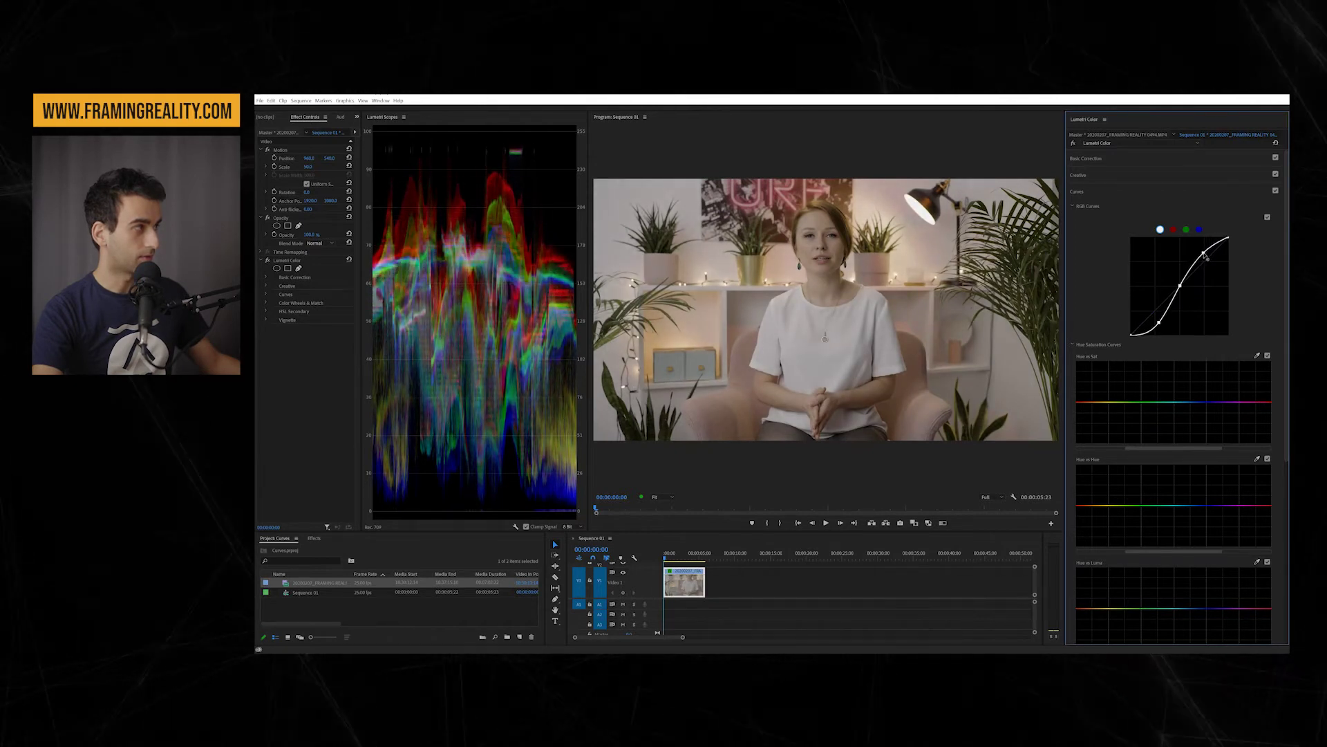
pyautogui.moveTo(1159, 324); pyautogui.dragTo(1162, 322)
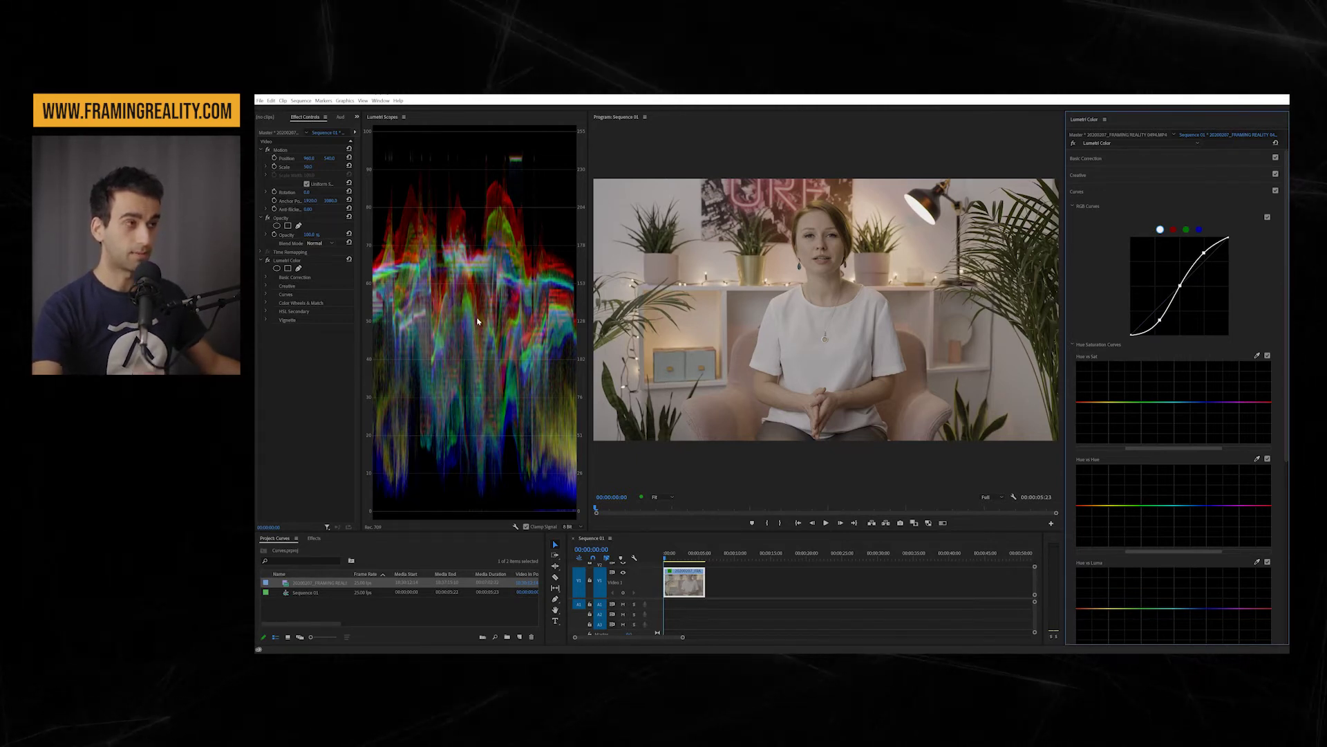
# Step: Toggle the curves bypass to compare the graded clip with the original, ending enabled
pyautogui.click(1276, 192)
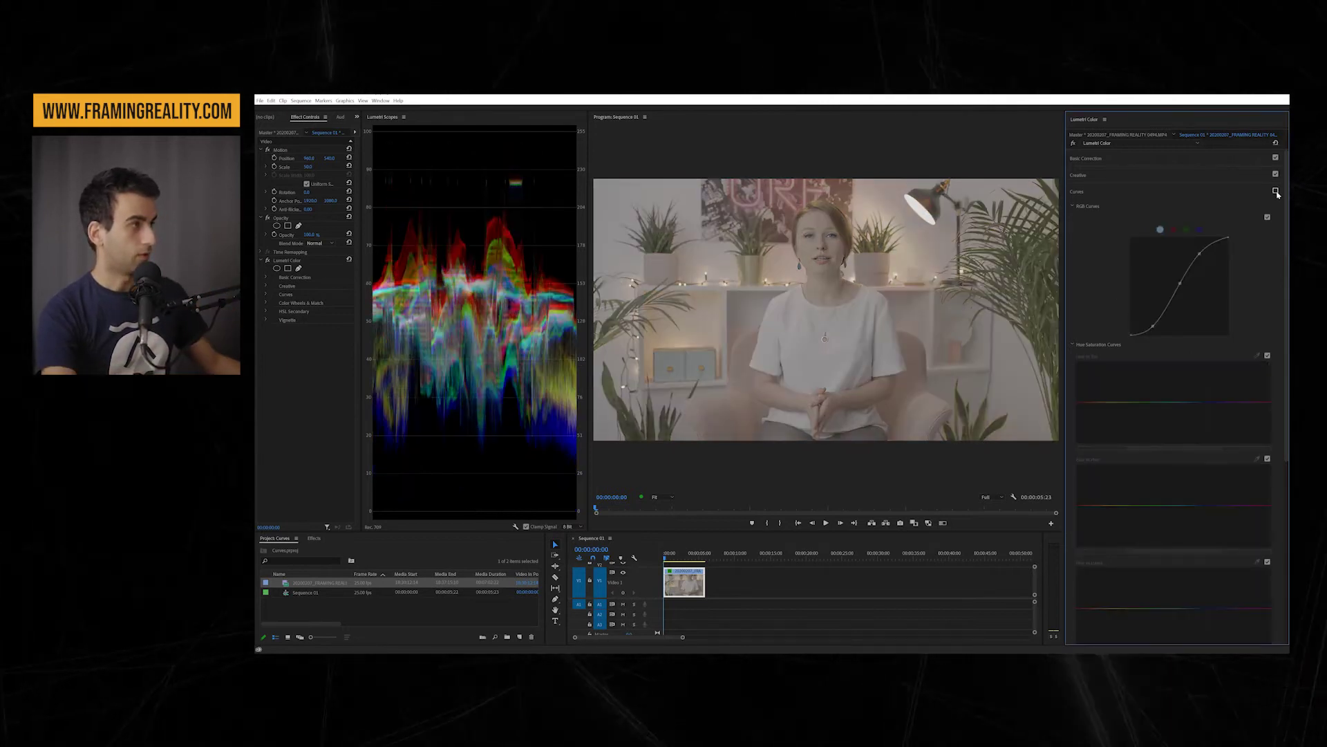
pyautogui.click(1275, 192)
pyautogui.click(1276, 191)
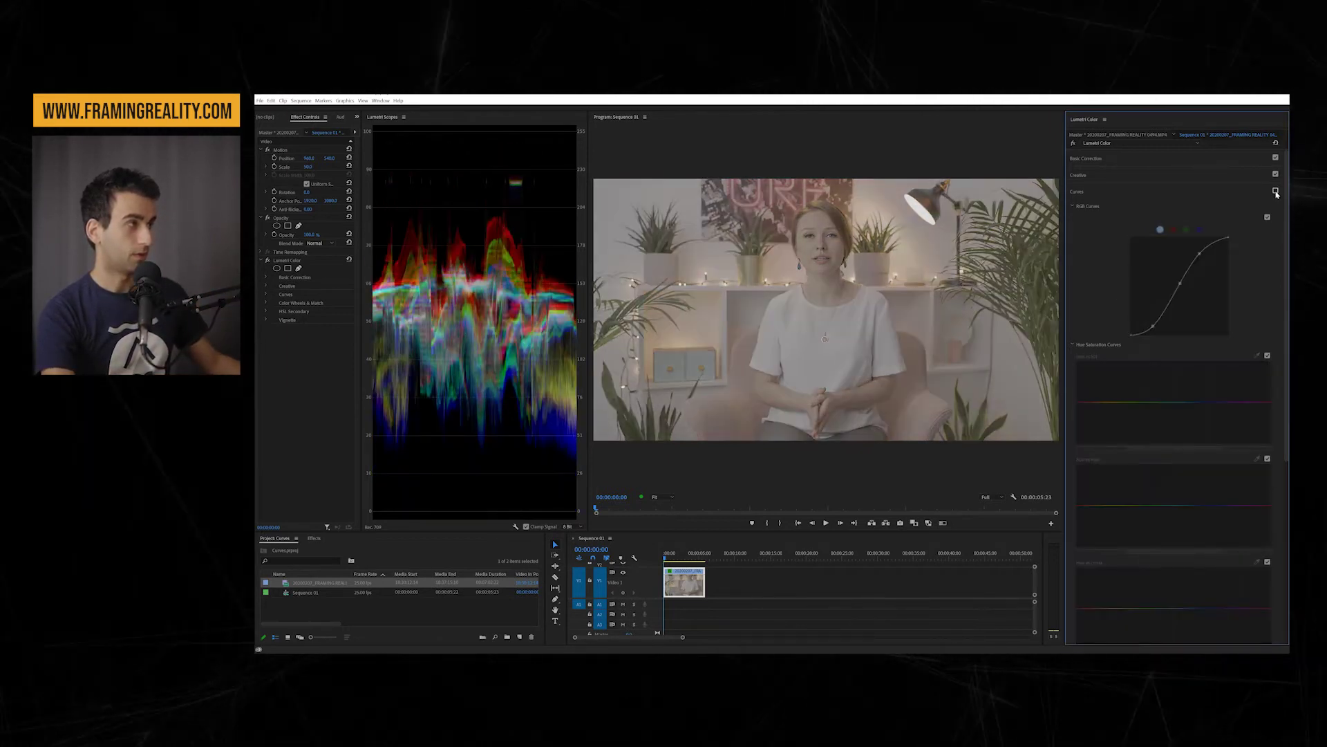
pyautogui.click(1275, 193)
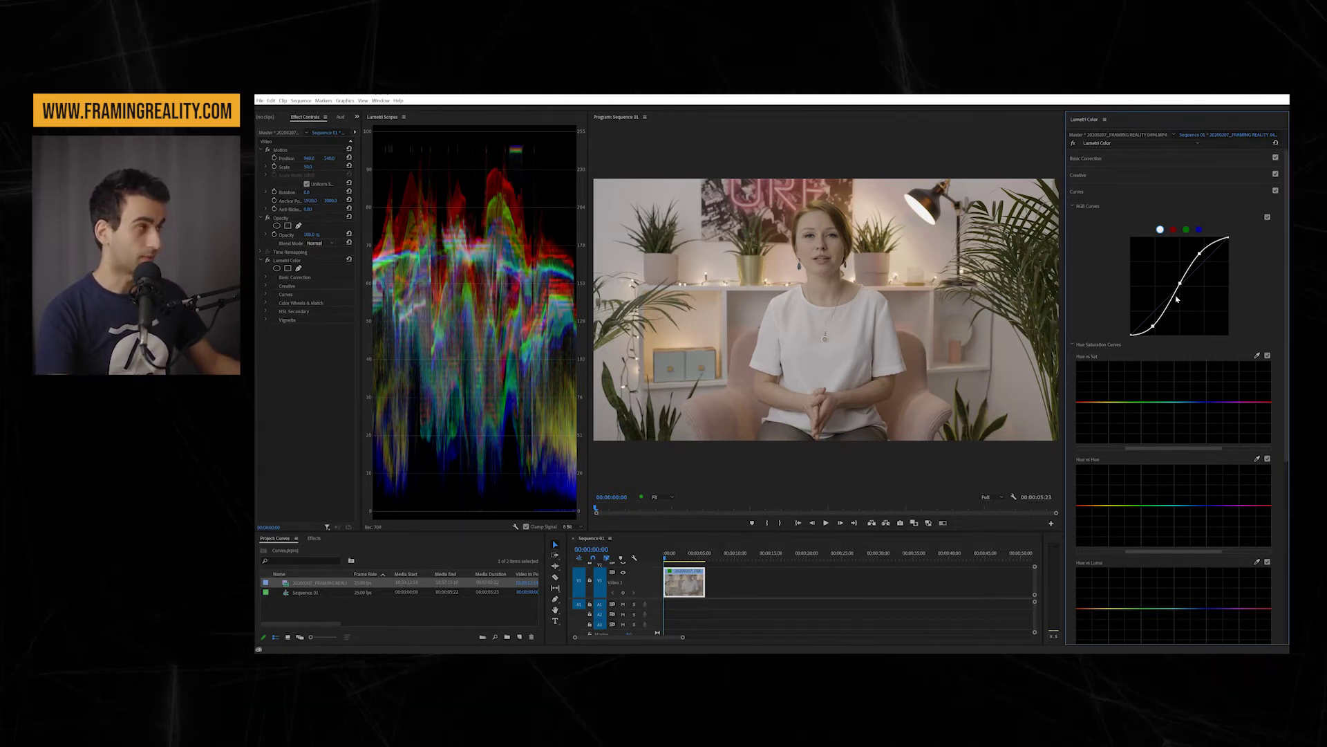
# Step: Demonstrate a faded, flattened RGB curve, then undo back to the S curve
pyautogui.moveTo(1154, 325); pyautogui.dragTo(1149, 305)
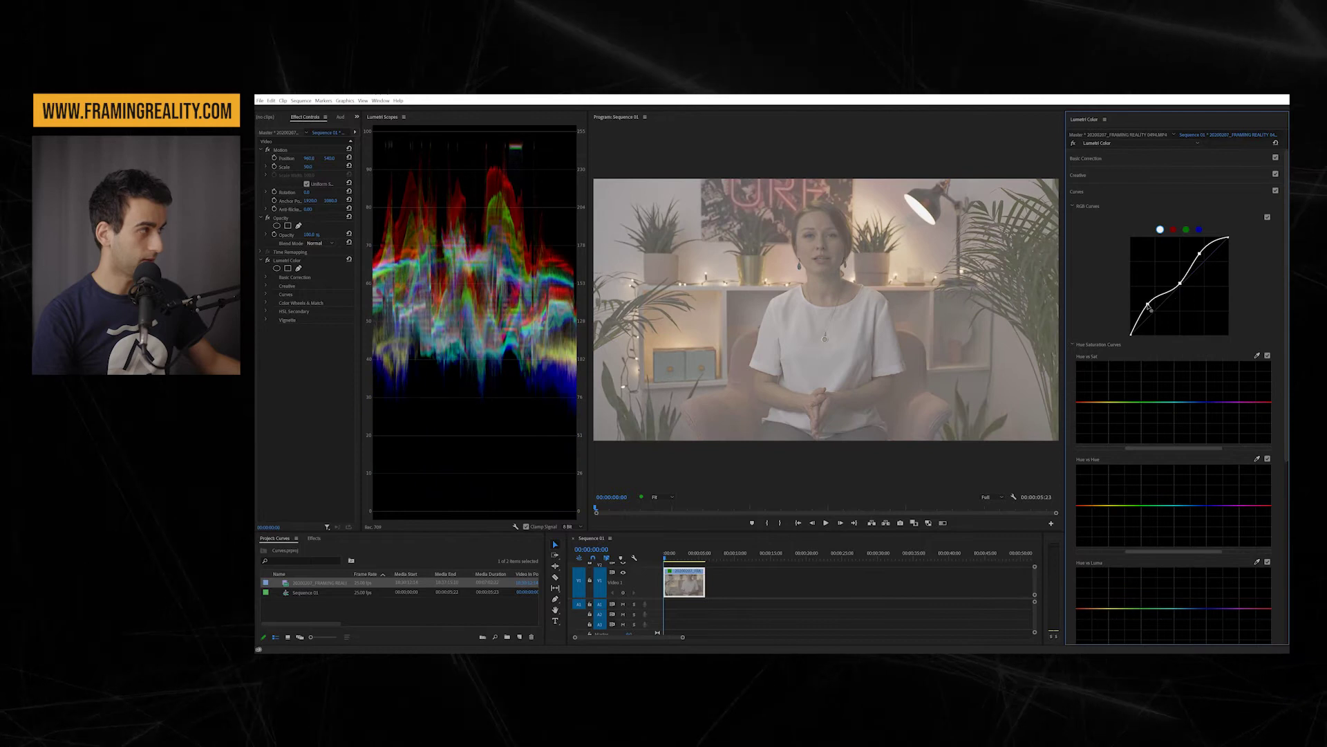
pyautogui.moveTo(1200, 254); pyautogui.dragTo(1214, 263)
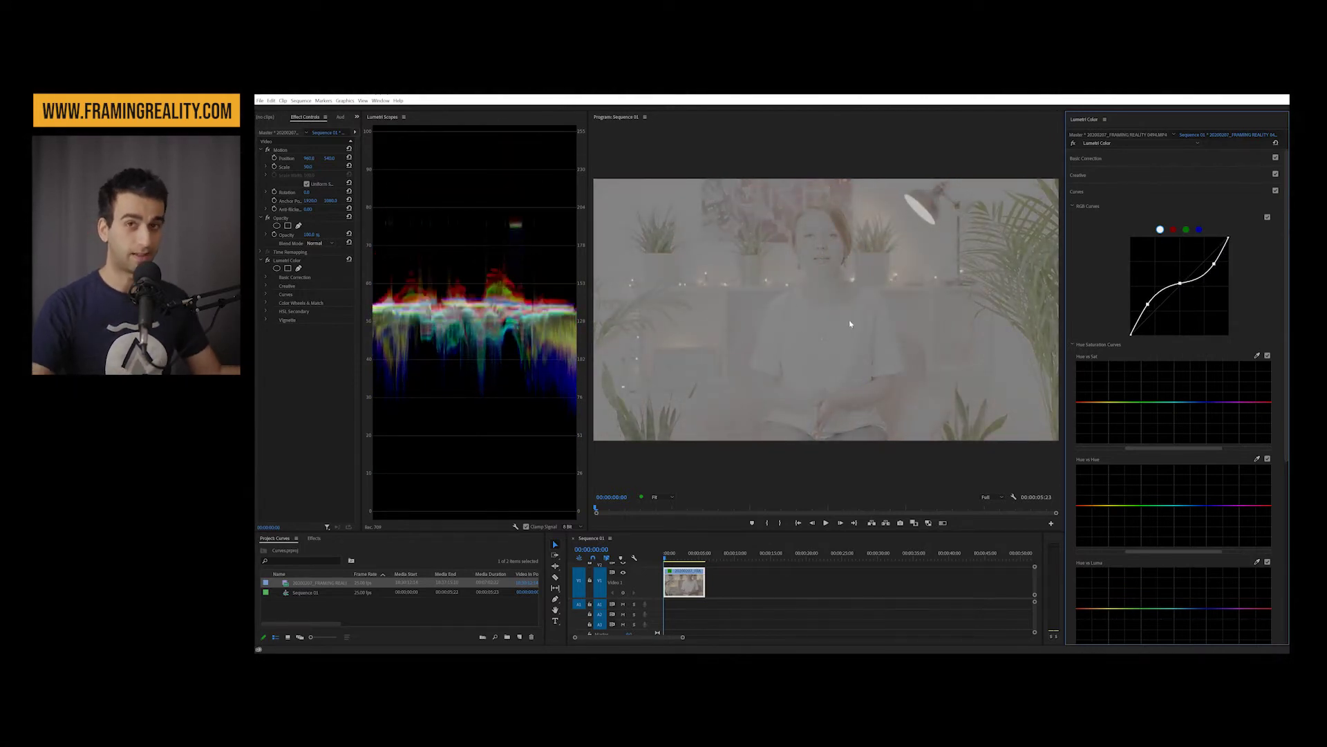
pyautogui.hotkey('ctrl', 'z')
pyautogui.hotkey('ctrl', 'z')
pyautogui.hotkey('ctrl', 'z')
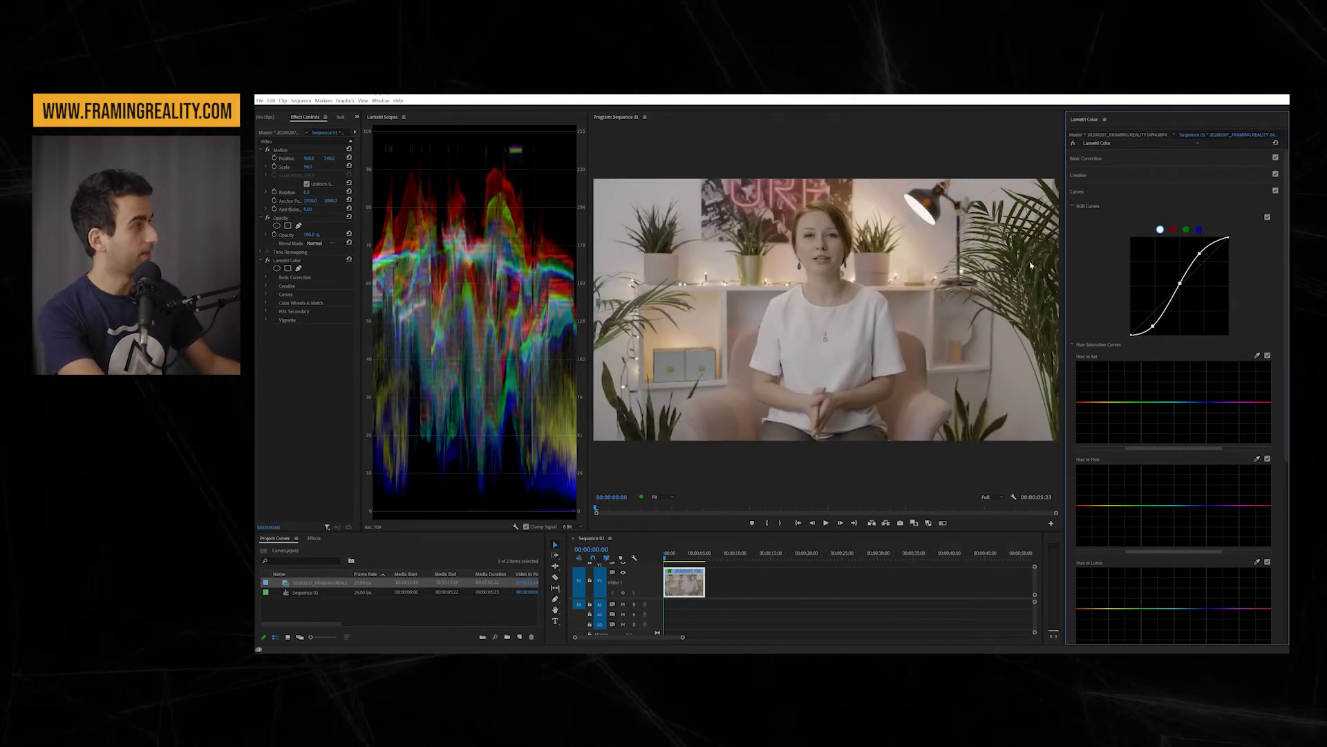
# Step: Nudge the red channel curve up, then try and reset a green curve pull-down
pyautogui.click(1174, 230)
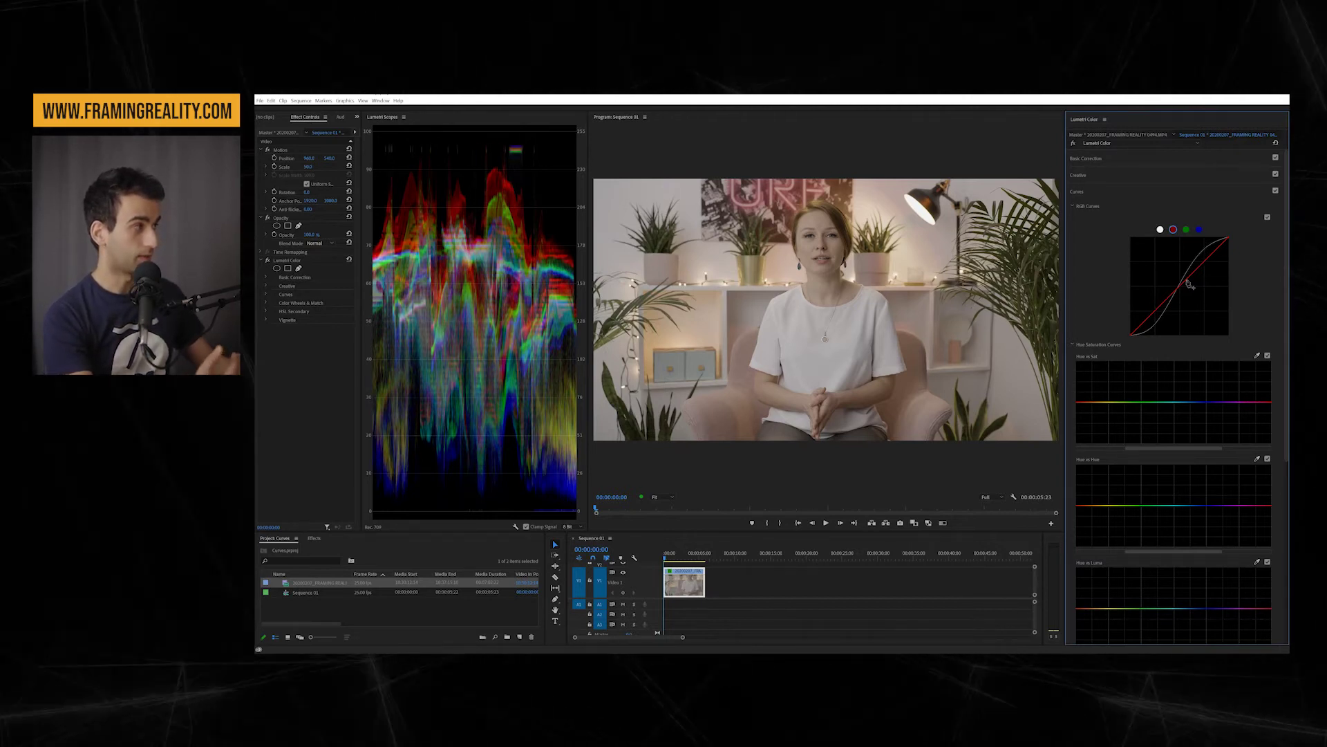
pyautogui.moveTo(1201, 271); pyautogui.dragTo(1199, 266)
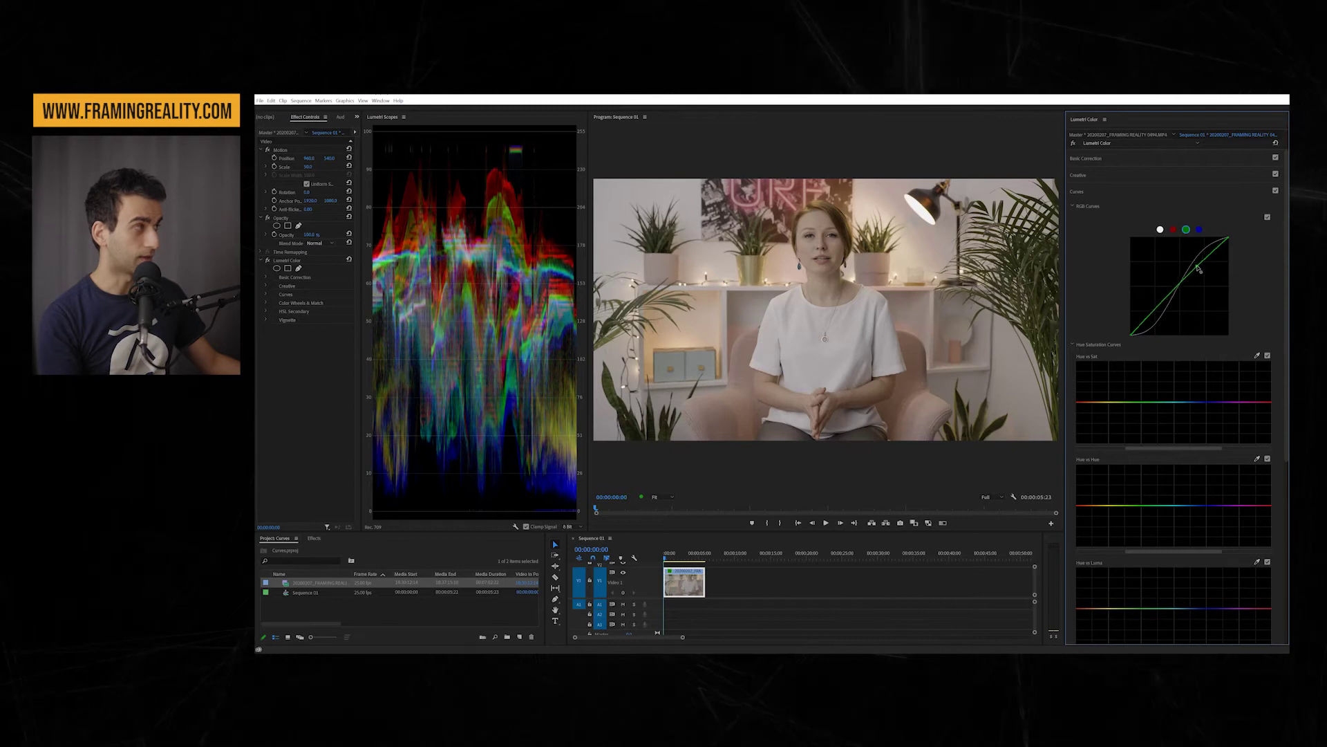
pyautogui.moveTo(1199, 268); pyautogui.dragTo(1204, 279)
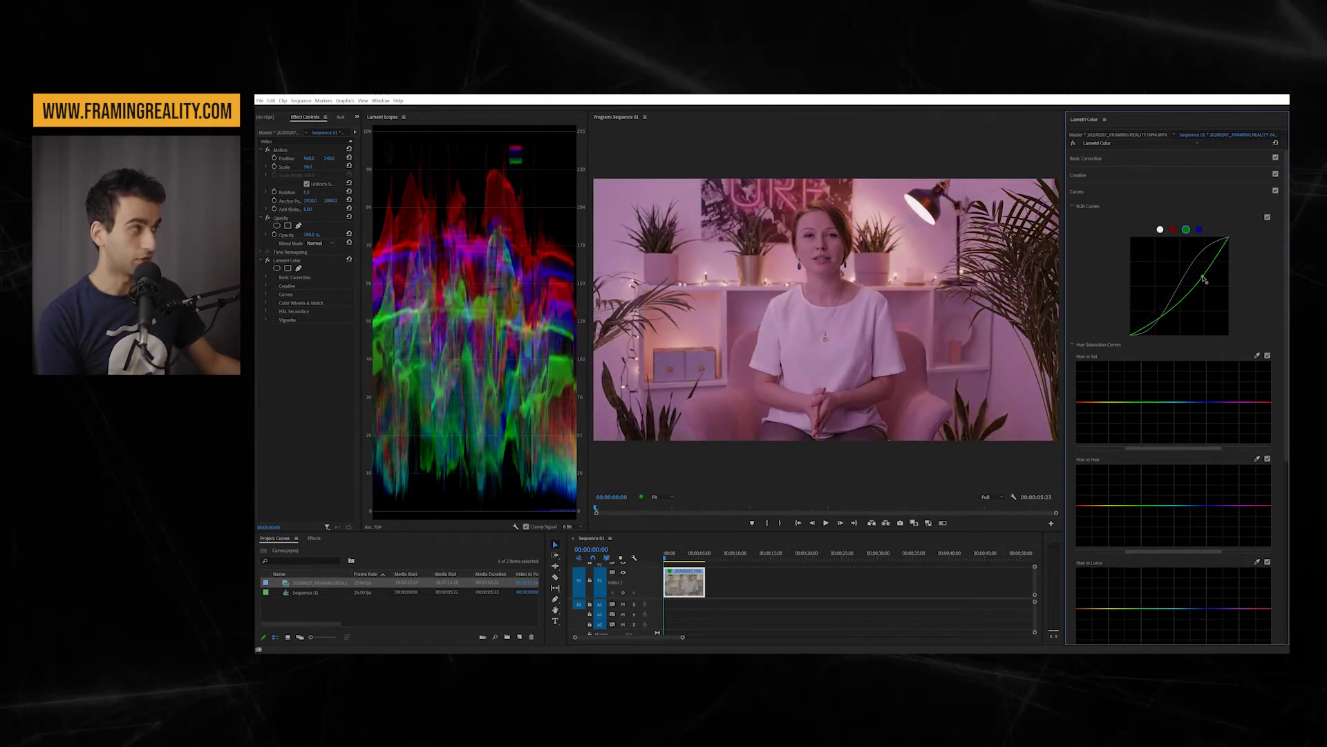
pyautogui.doubleClick(1204, 279)
# Step: Raise the blue channel curve and lower the upper section of the red curve
pyautogui.click(1199, 229)
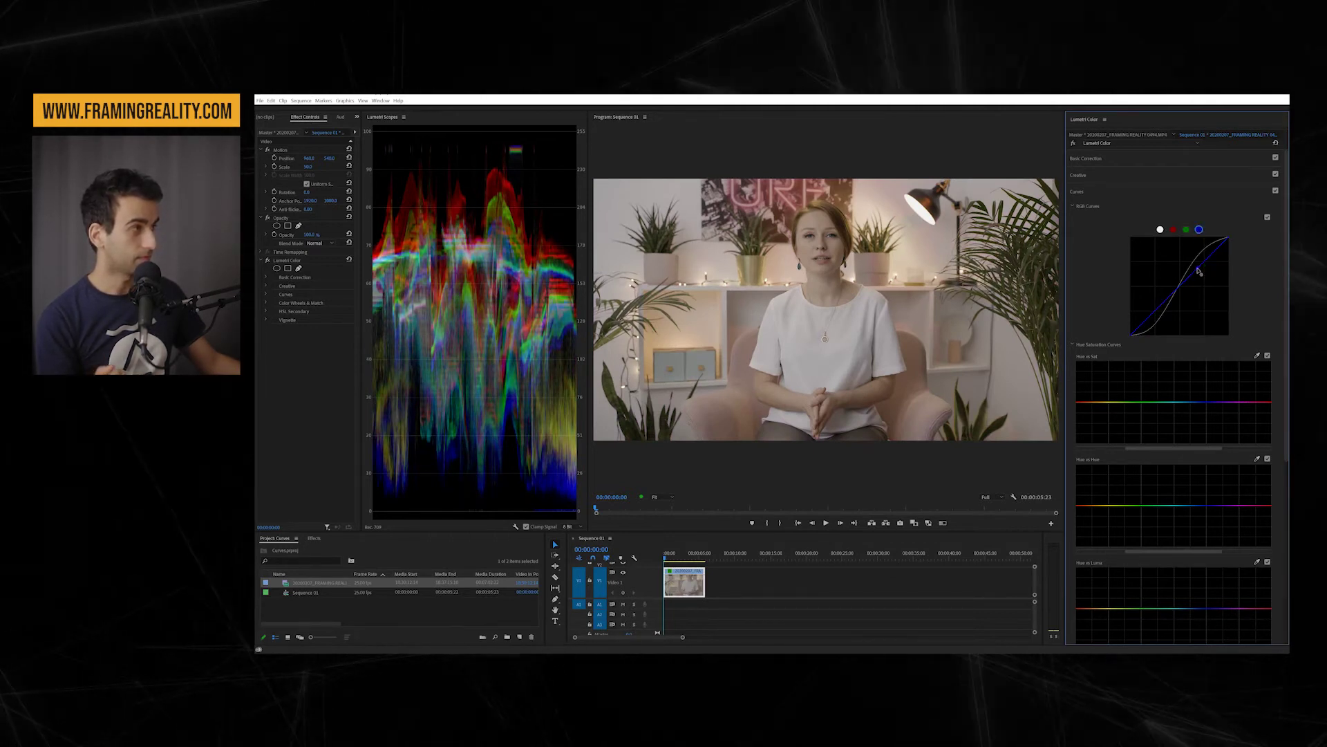
pyautogui.moveTo(1202, 274)
pyautogui.mouseDown()
pyautogui.moveTo(1194, 266)
pyautogui.moveTo(1199, 283)
pyautogui.mouseUp()
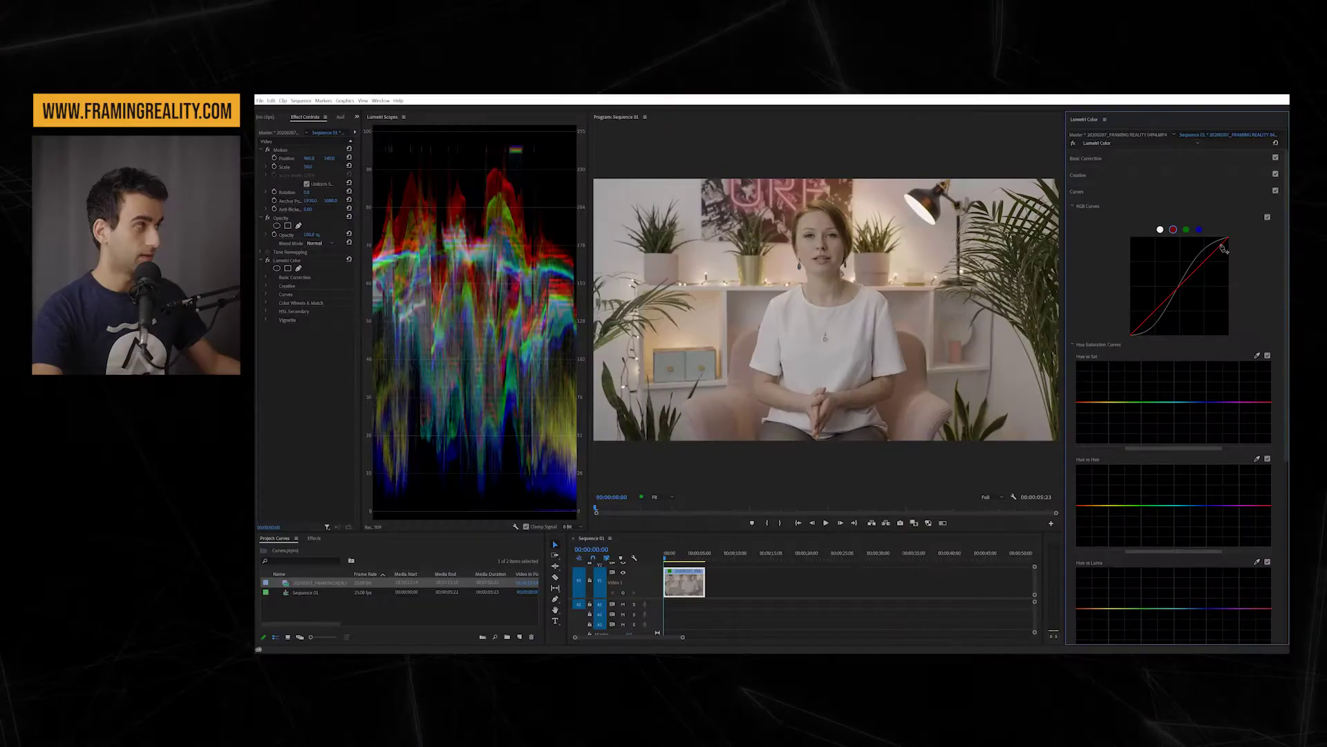
pyautogui.moveTo(1223, 247); pyautogui.dragTo(1206, 265)
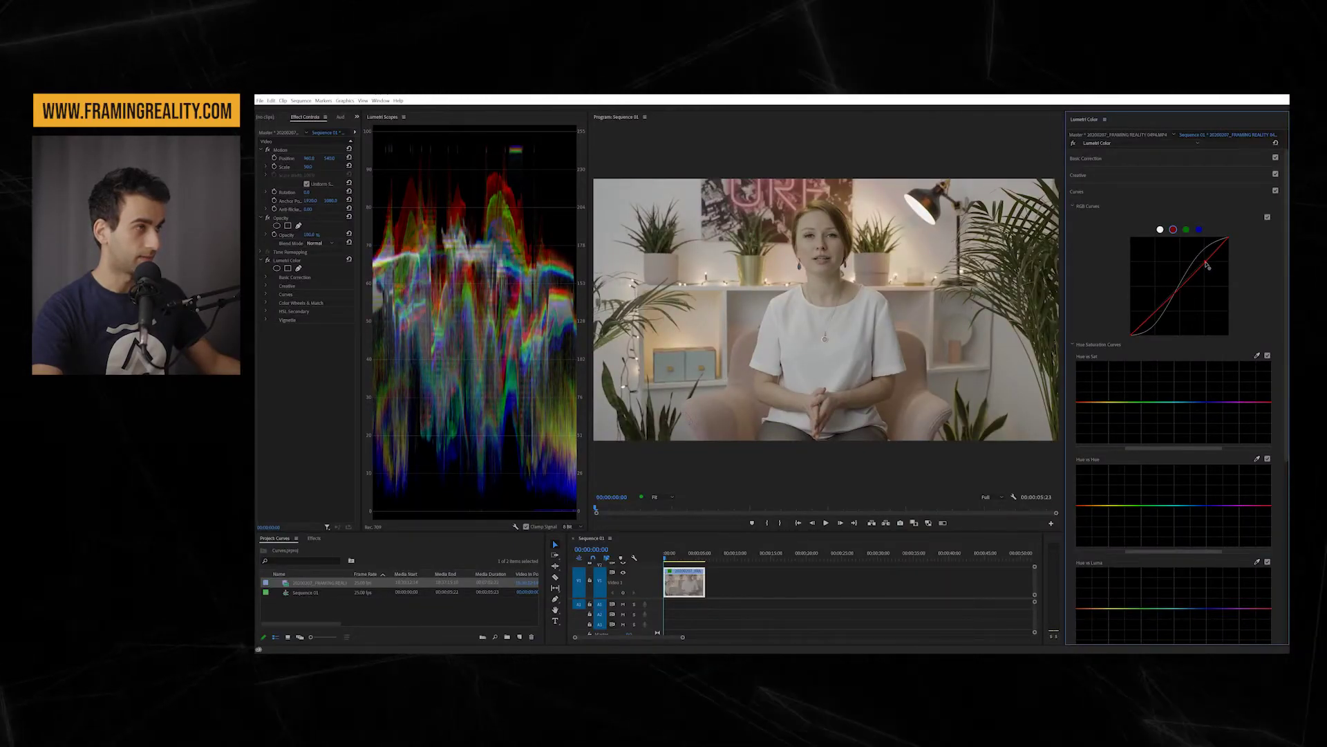
pyautogui.scroll(-5, 1168, 415)
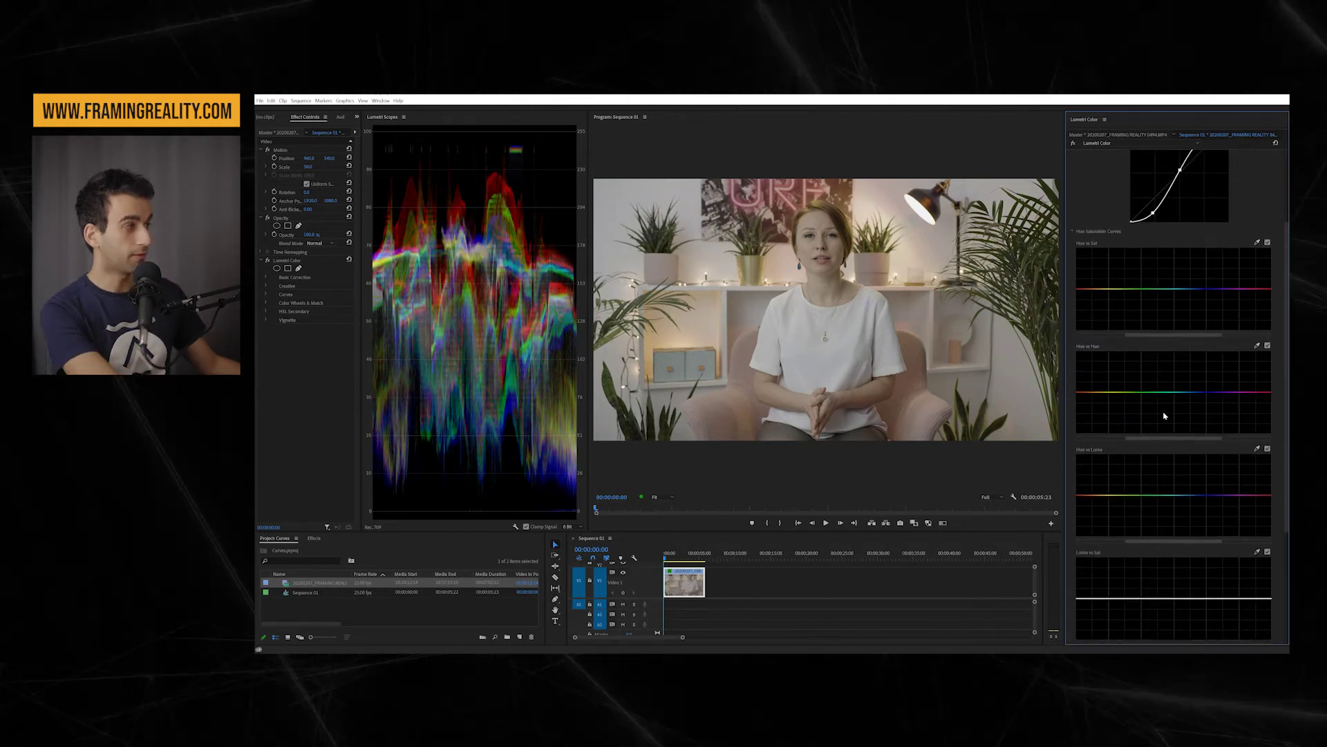
pyautogui.scroll(1, 1168, 415)
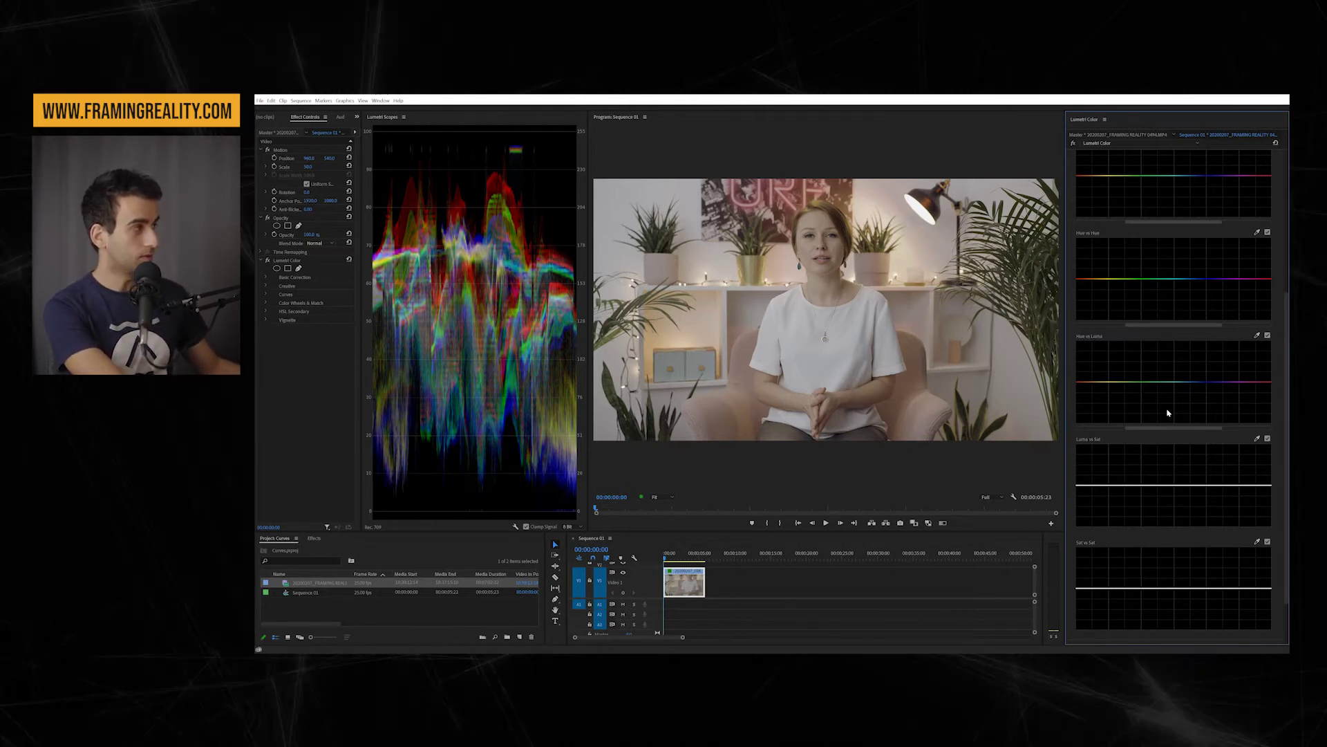
pyautogui.scroll(5, 1168, 345)
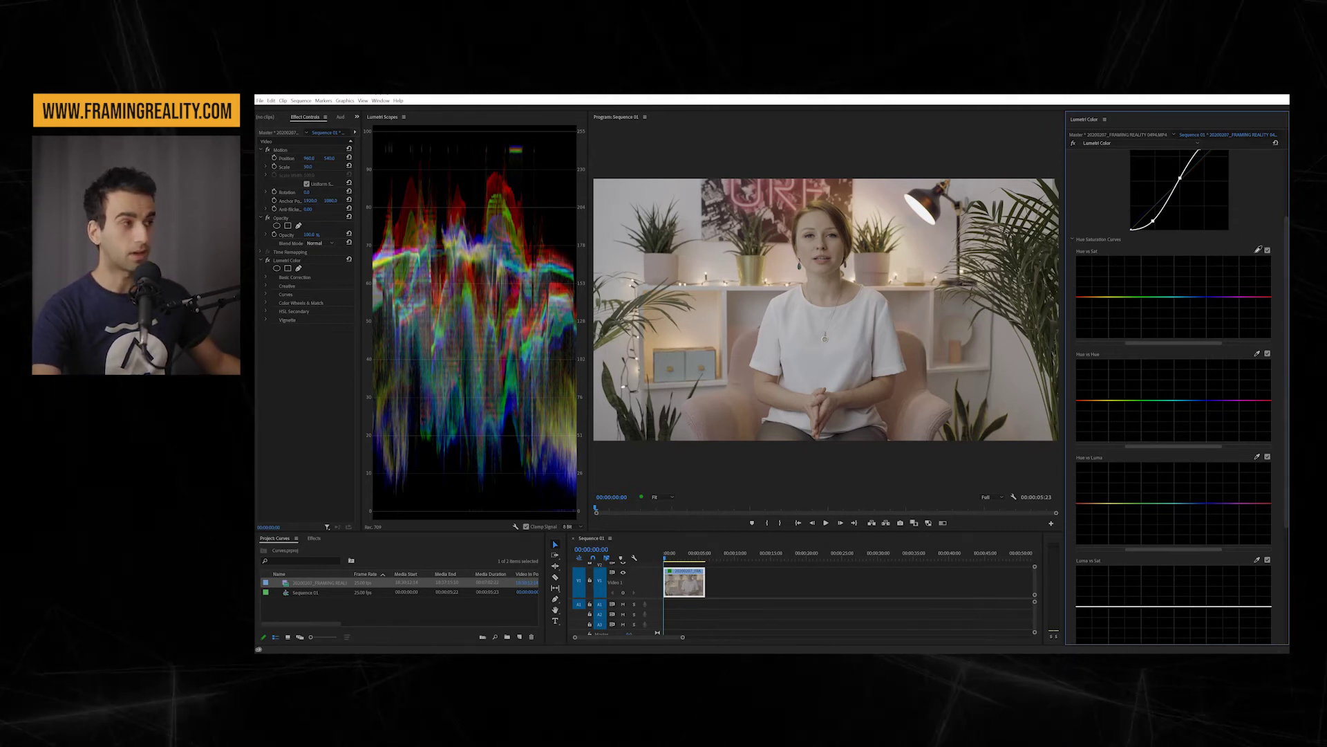
# Step: Add Hue vs Sat points and raise saturation at both red ends, limiting the boost
pyautogui.click(1258, 249)
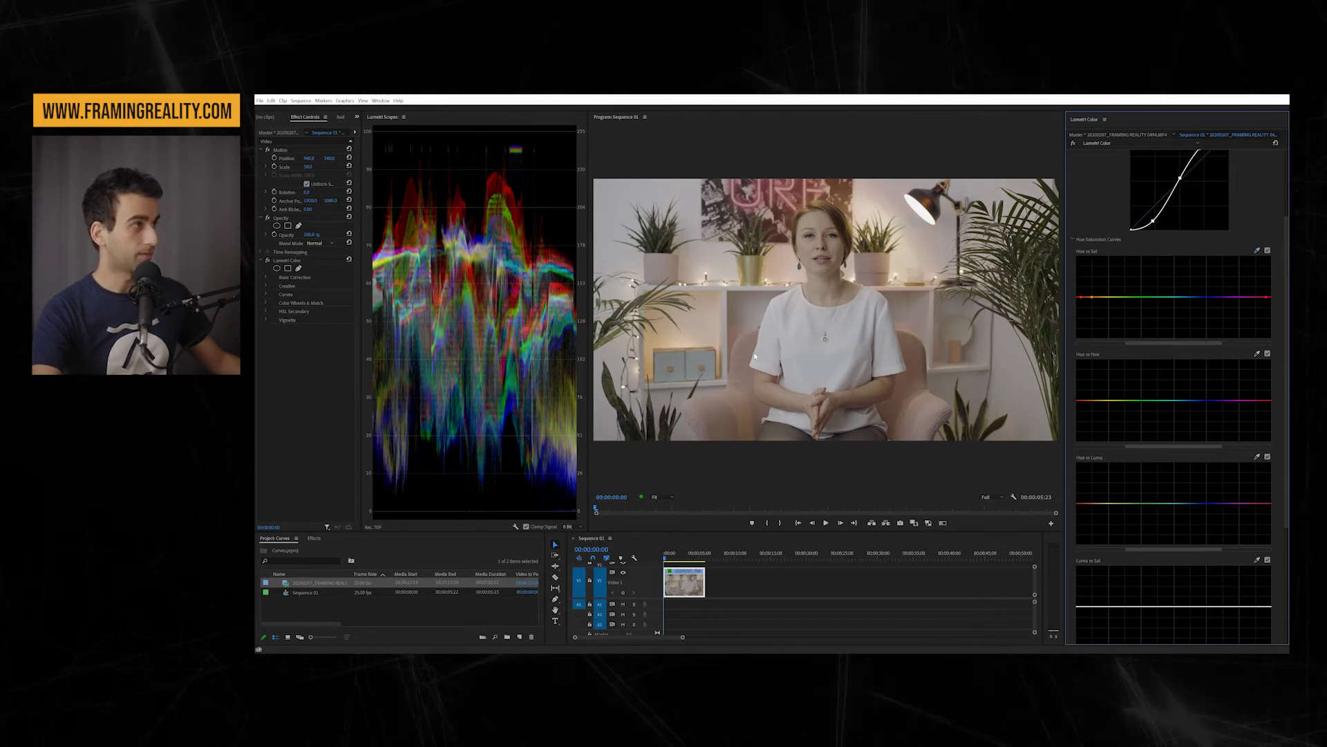
pyautogui.click(1092, 297)
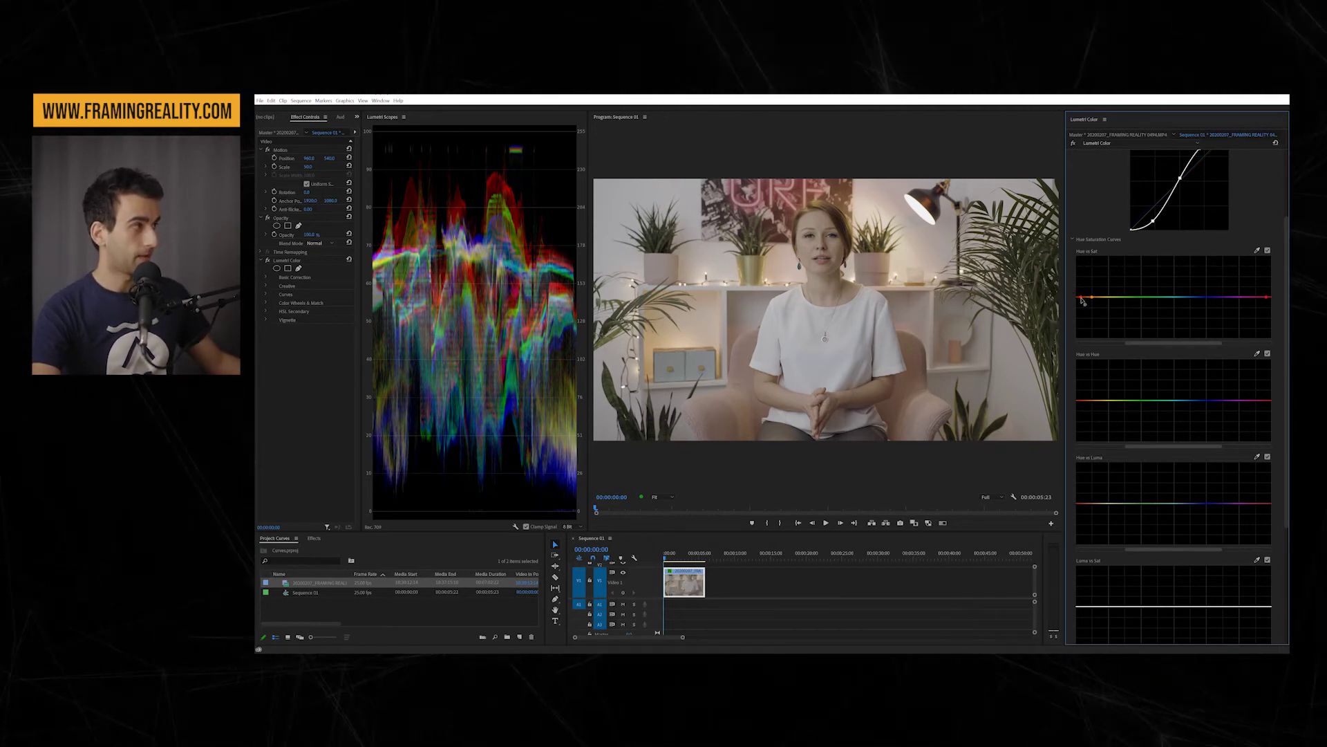
pyautogui.moveTo(1084, 281)
pyautogui.mouseDown()
pyautogui.moveTo(1084, 268)
pyautogui.moveTo(1083, 348)
pyautogui.moveTo(1084, 276)
pyautogui.moveTo(1085, 297)
pyautogui.mouseUp()
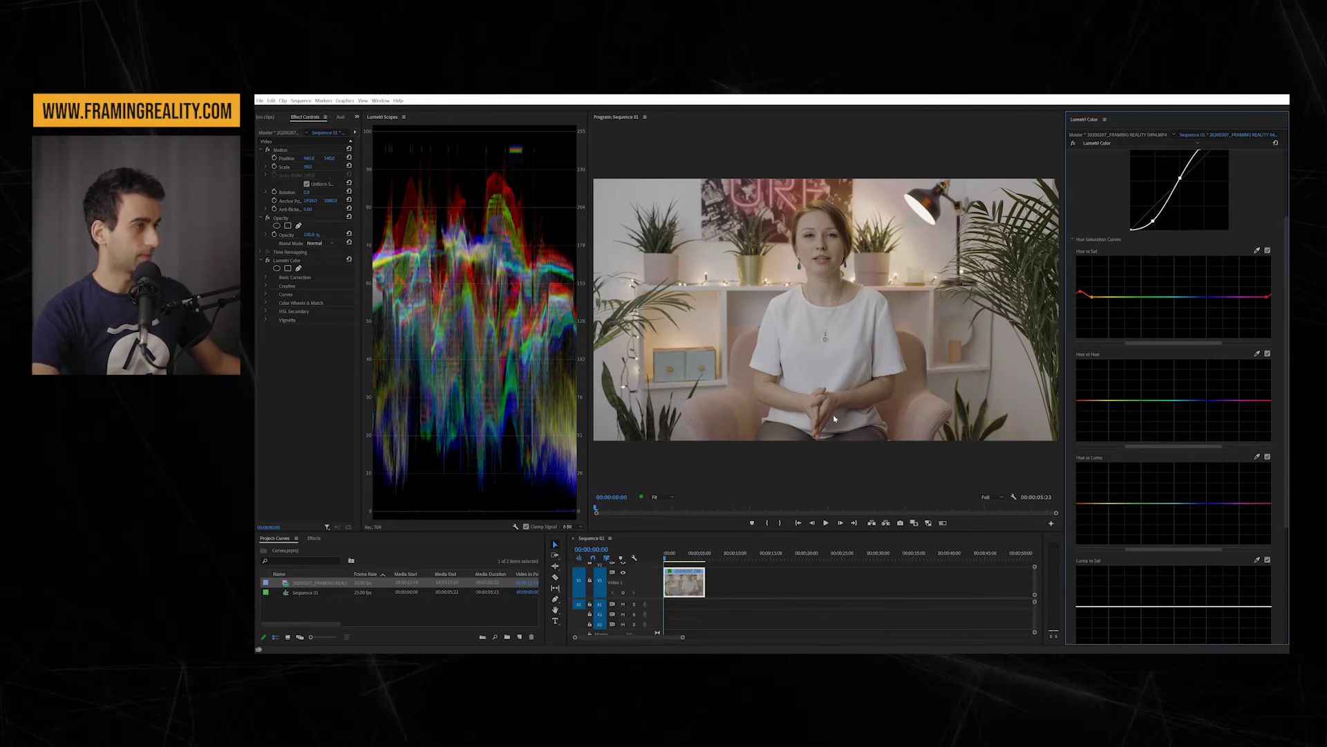
pyautogui.click(1099, 298)
pyautogui.moveTo(1106, 293); pyautogui.dragTo(1097, 300)
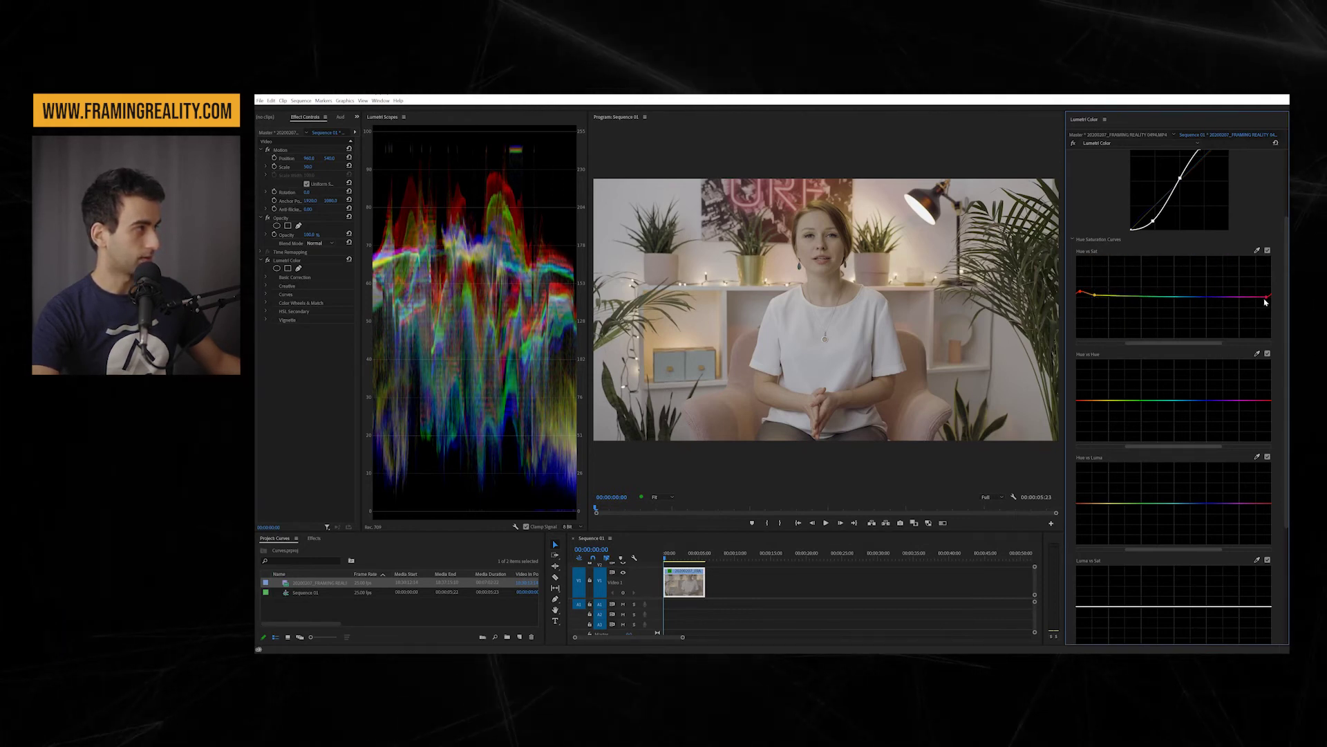
pyautogui.moveTo(1265, 302); pyautogui.dragTo(1266, 290)
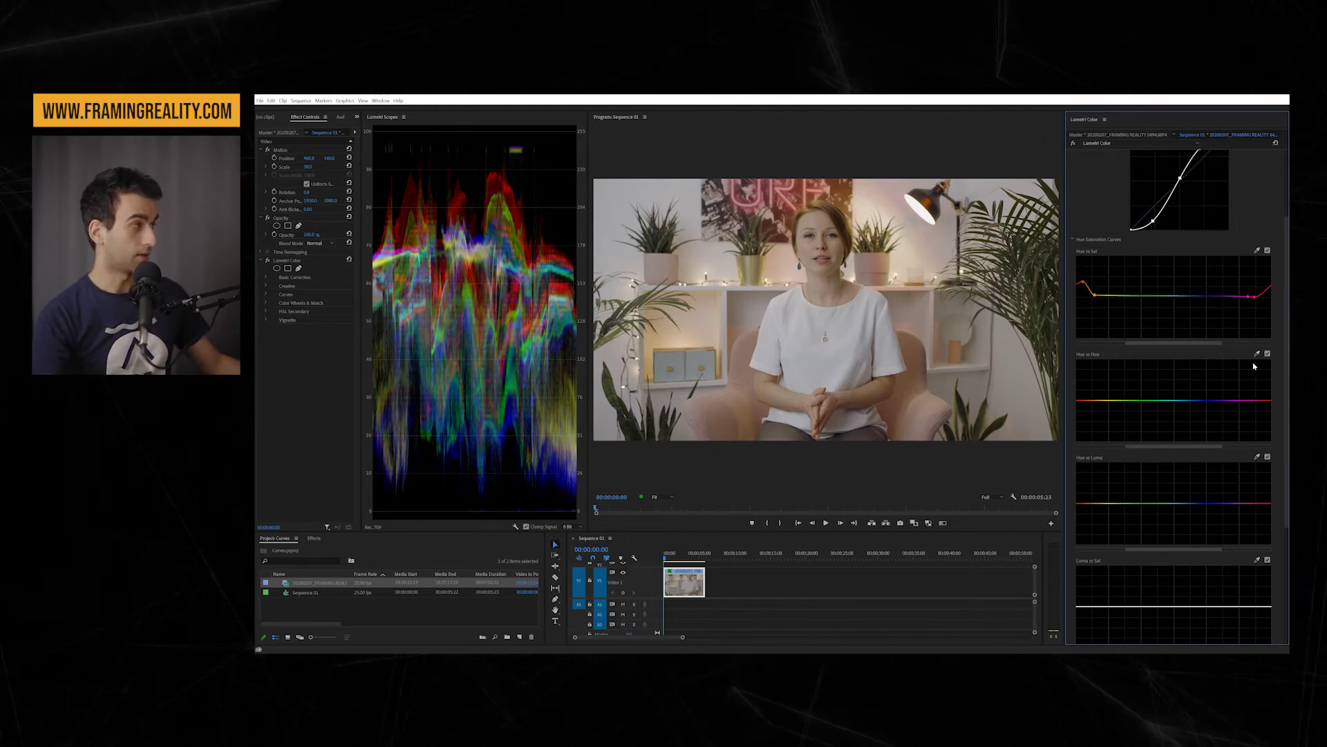
# Step: Sample a hue into Hue vs Hue, dip the orange range, and flatten the neighbouring bump
pyautogui.click(1257, 354)
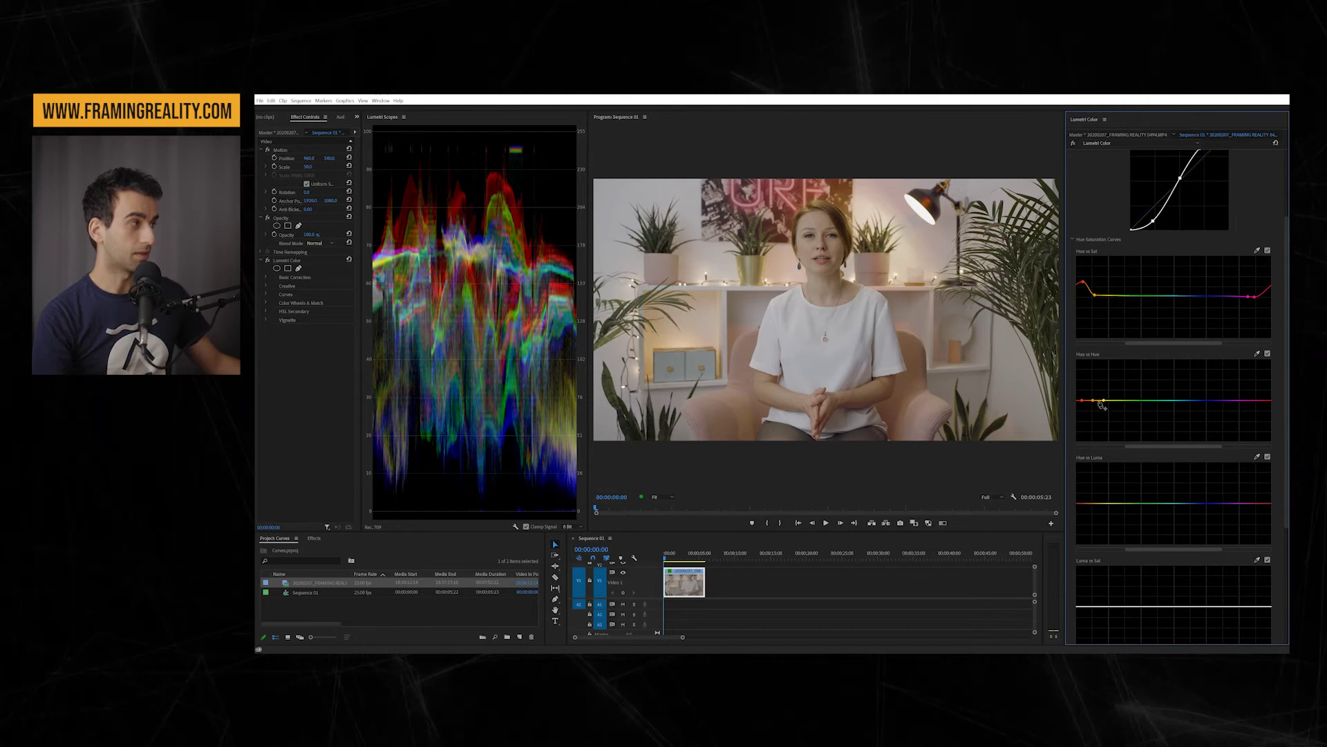
pyautogui.moveTo(1093, 400); pyautogui.dragTo(1095, 401)
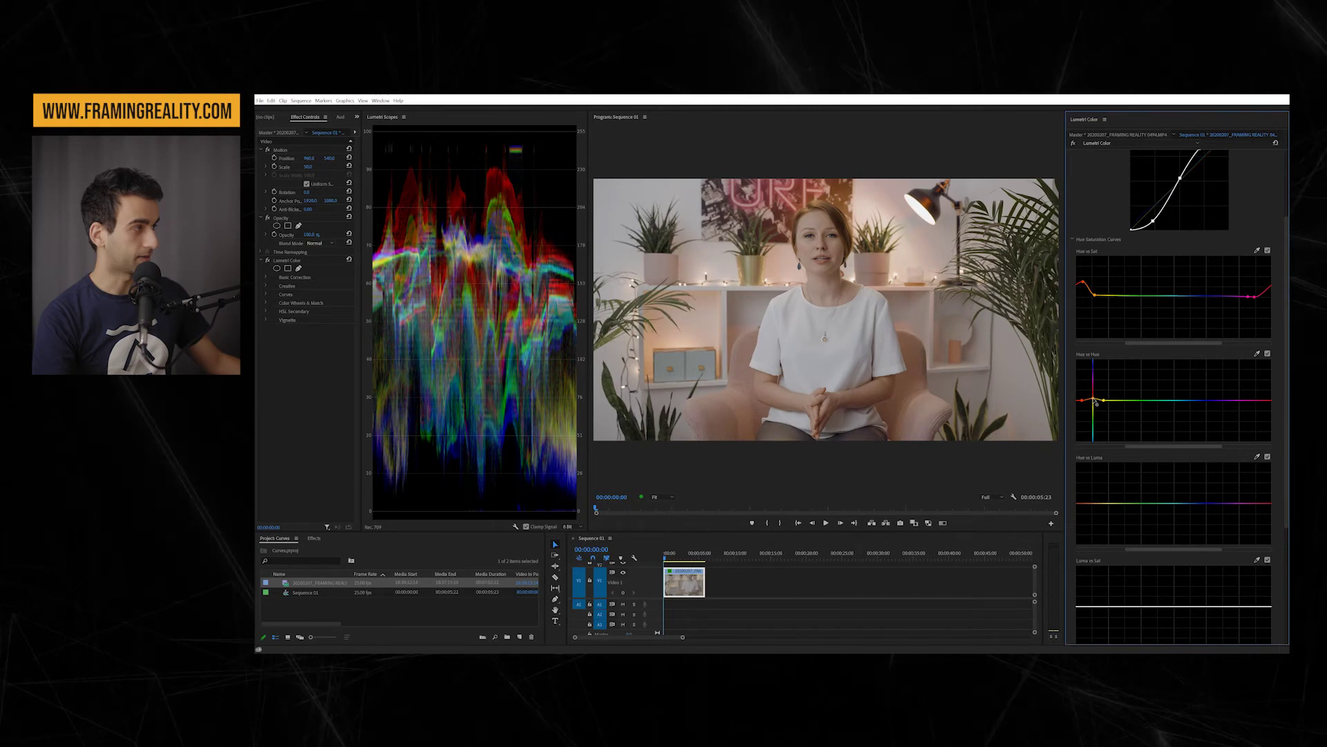
pyautogui.moveTo(1096, 396); pyautogui.dragTo(1118, 412)
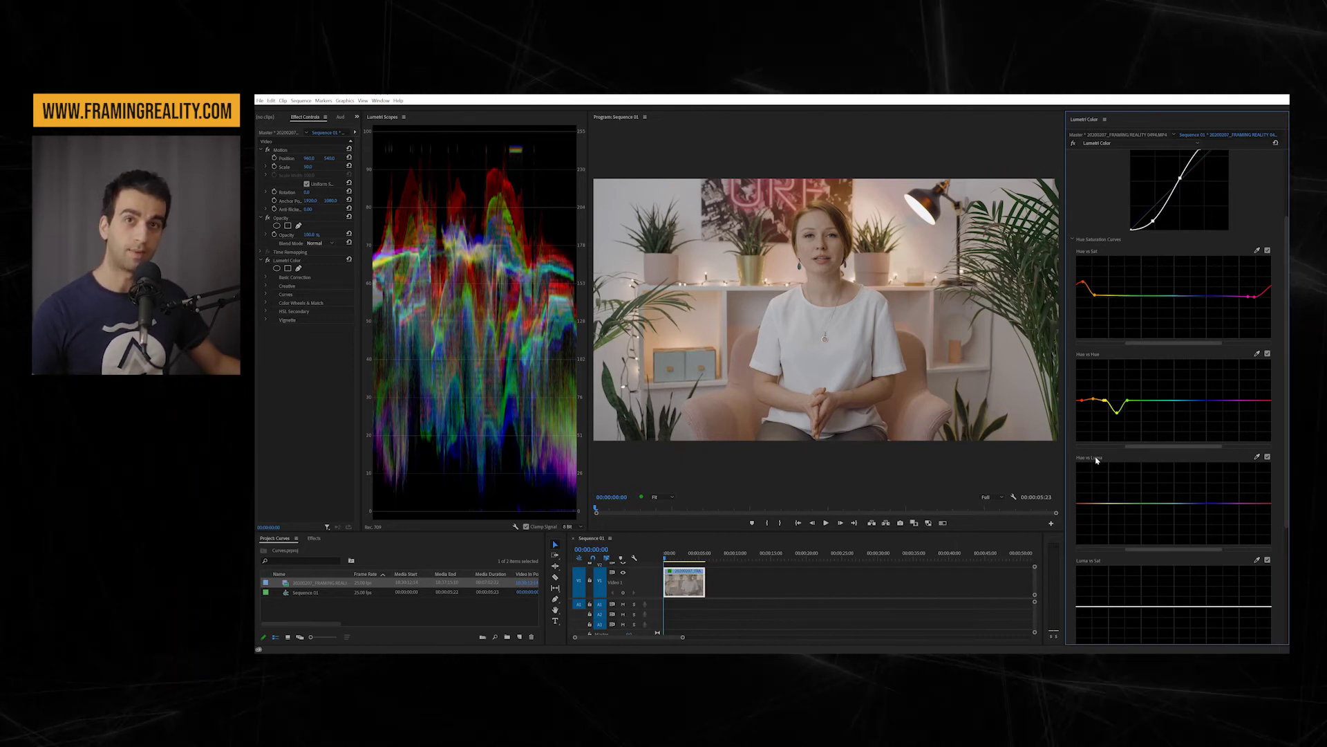
# Step: Add a sampled Hue vs Luma point, then reset the curve to flat
pyautogui.click(1260, 455)
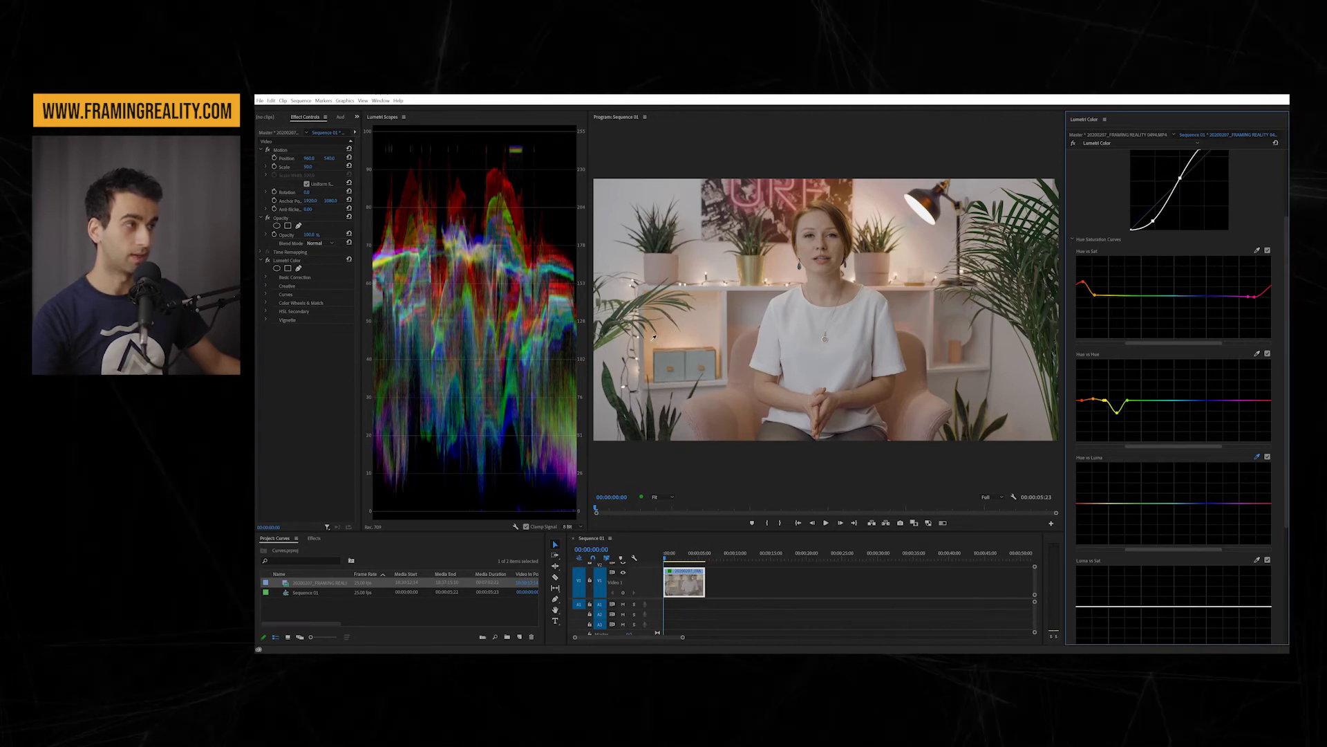
pyautogui.click(1093, 504)
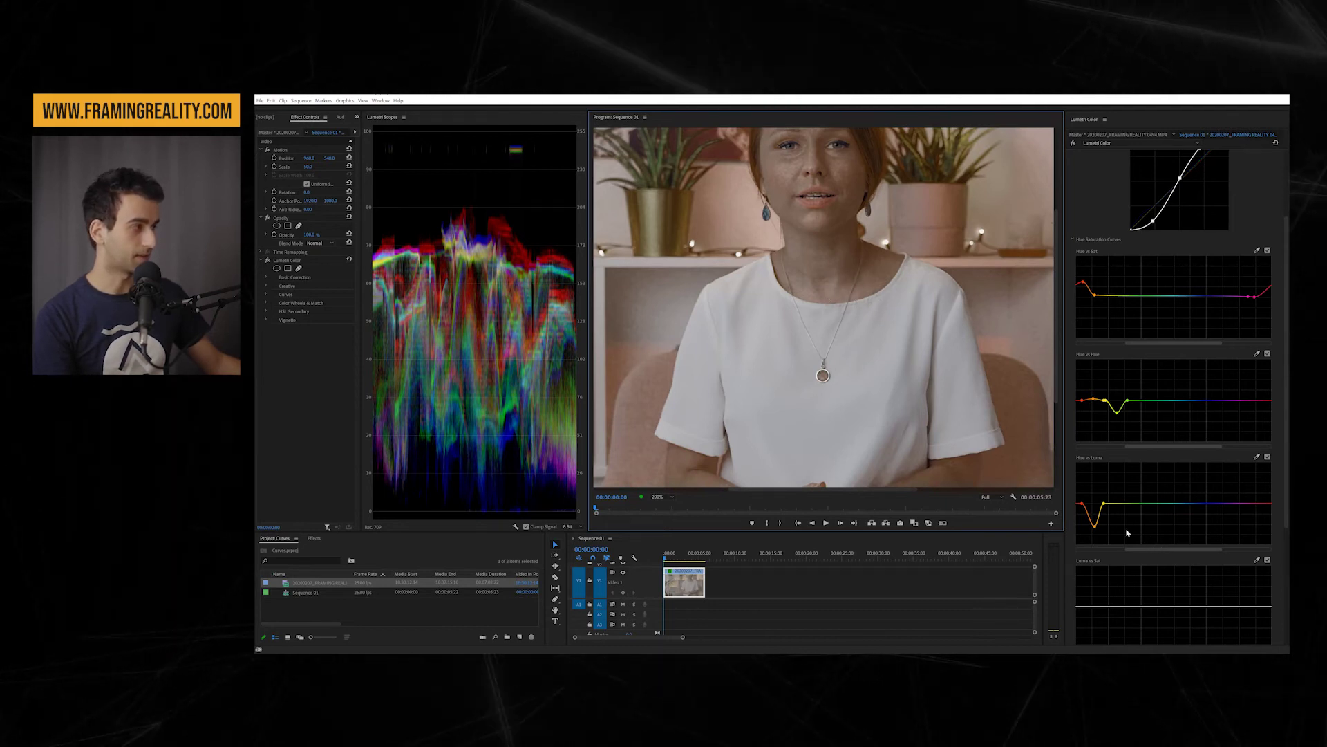
pyautogui.doubleClick(1084, 472)
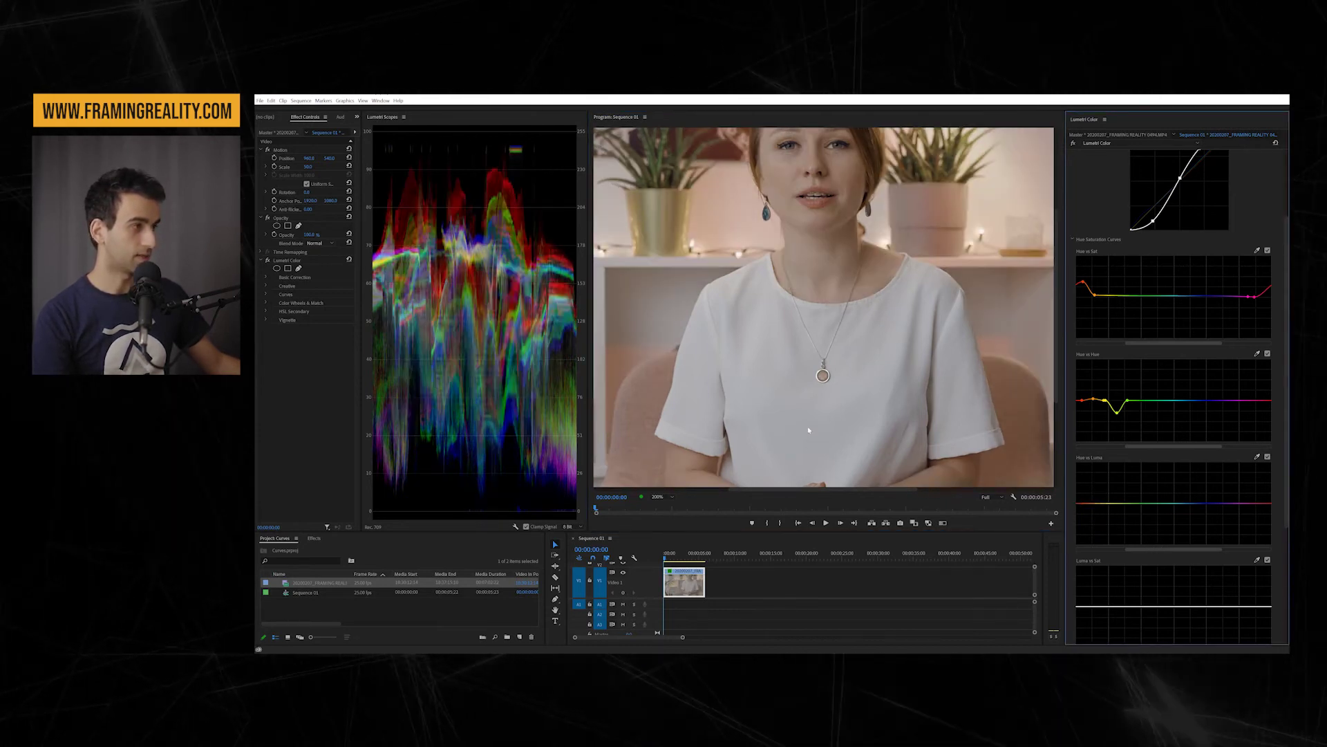
# Step: Set the Program monitor to Fit, sample a frame colour into Hue vs Luma, and darken it
pyautogui.click(669, 496)
pyautogui.click(674, 506)
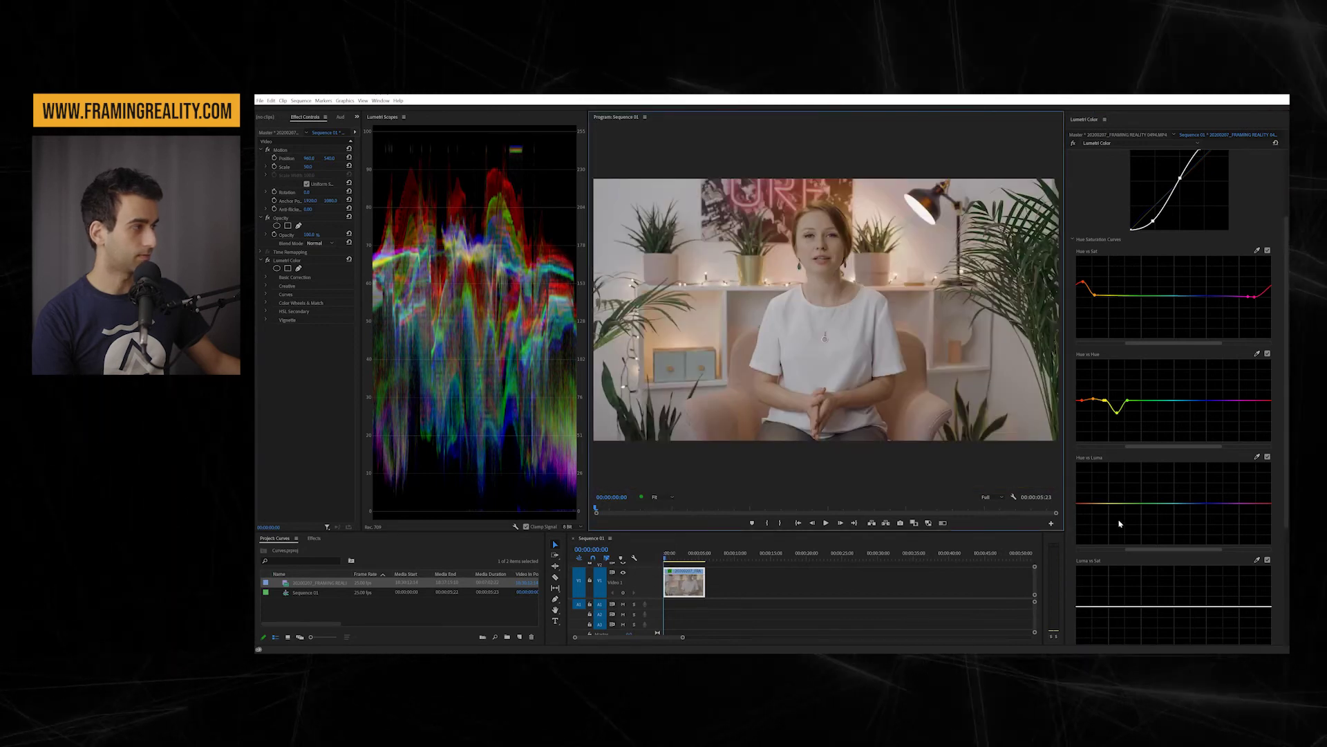
pyautogui.click(1257, 456)
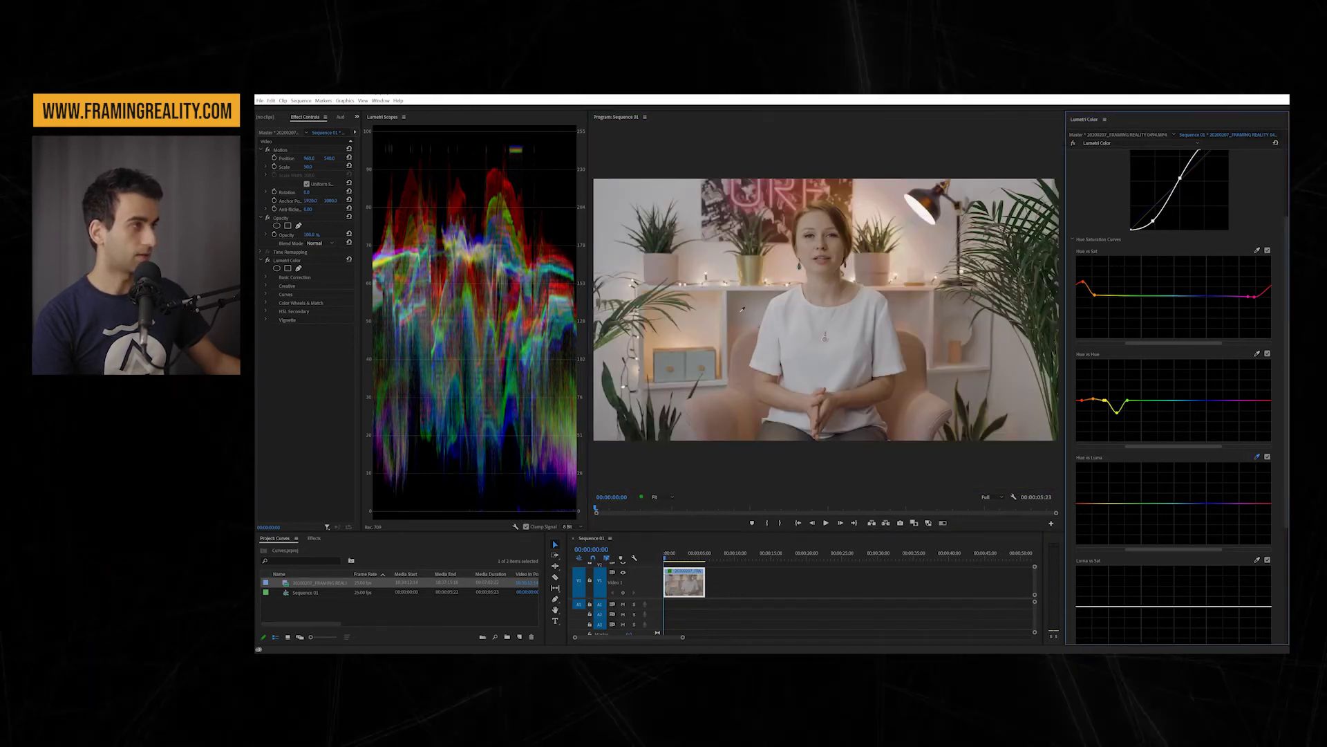
pyautogui.click(899, 255)
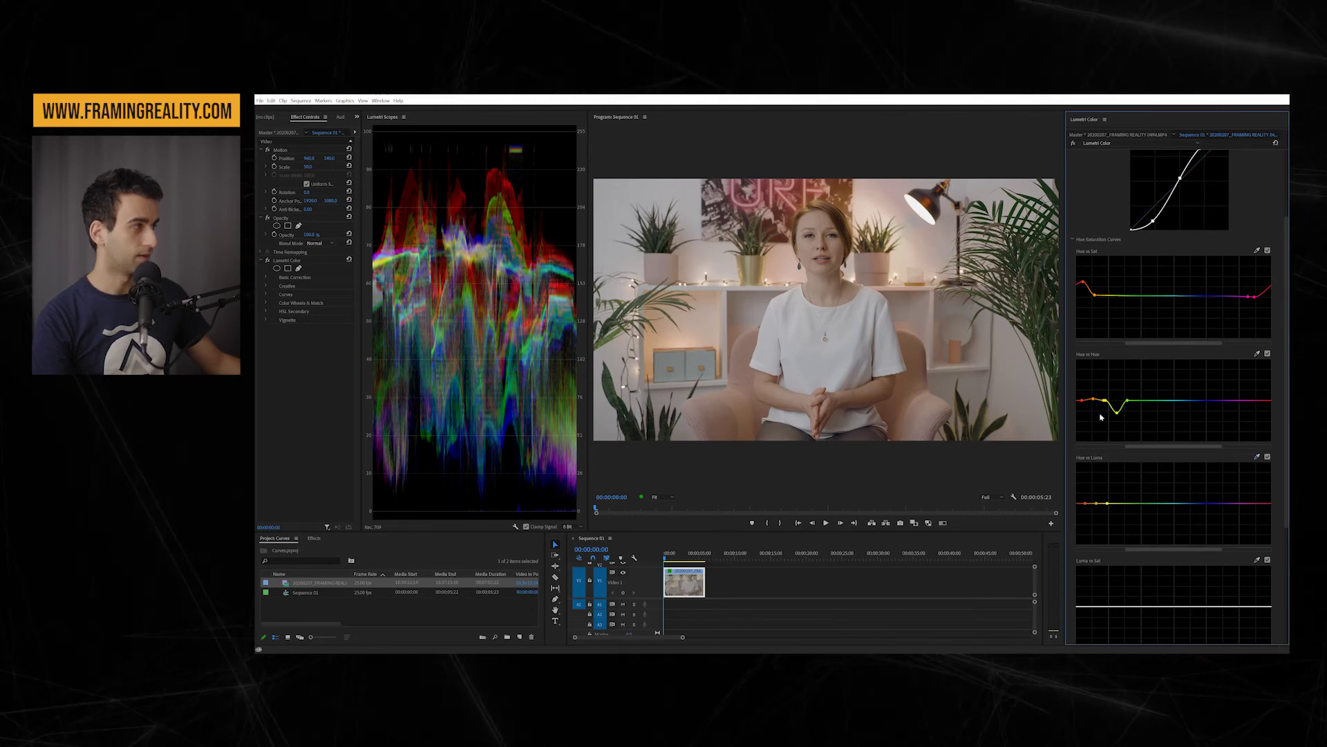
pyautogui.moveTo(1097, 503); pyautogui.dragTo(1102, 518)
# Step: Add midtone and highlight points to Luma vs Sat and push the shadow end high
pyautogui.scroll(-3, 1099, 522)
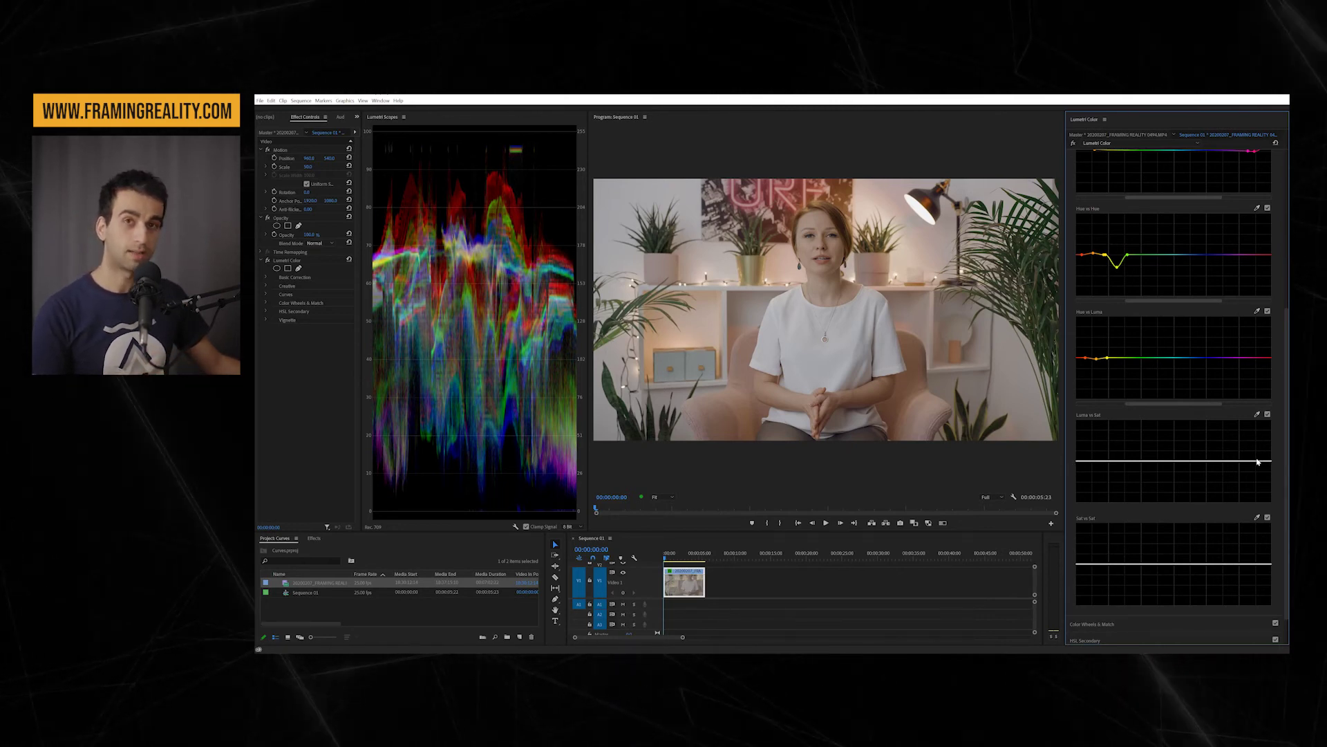
pyautogui.click(1173, 462)
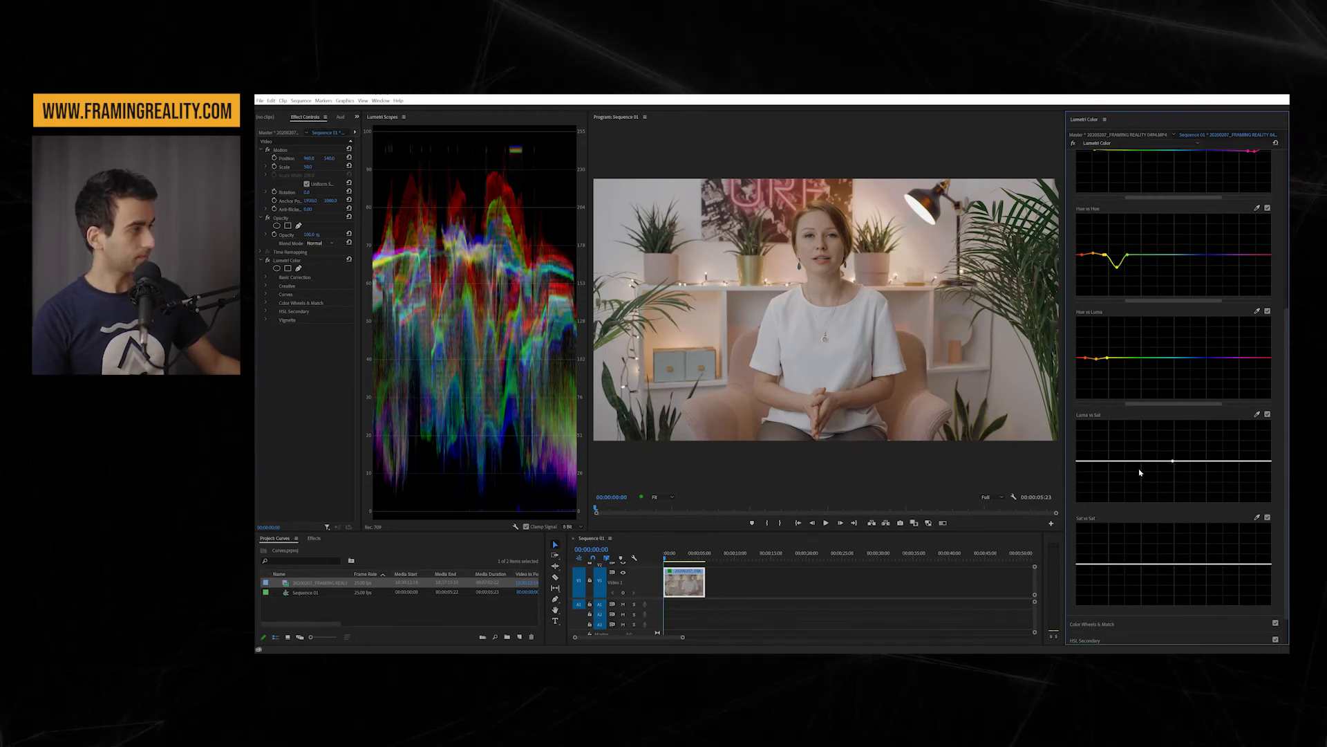
pyautogui.click(1228, 463)
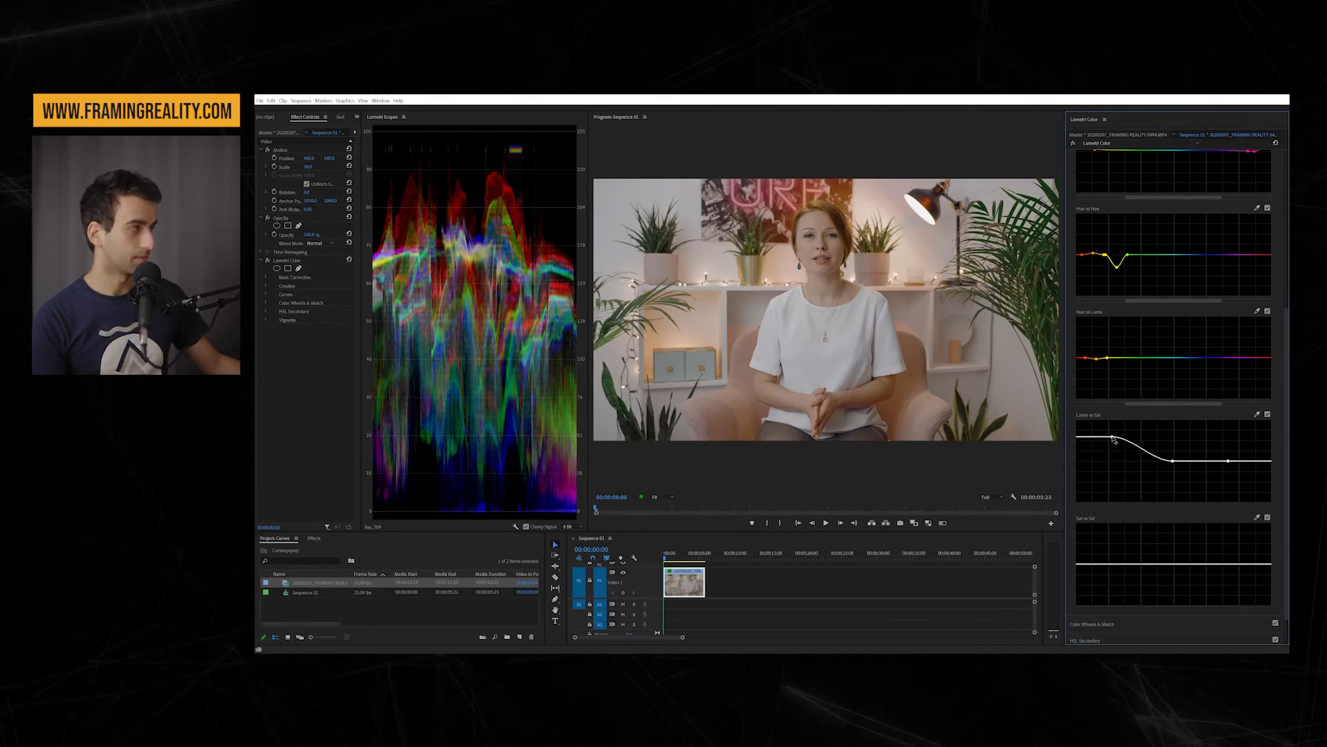
pyautogui.moveTo(1113, 439); pyautogui.dragTo(1113, 488)
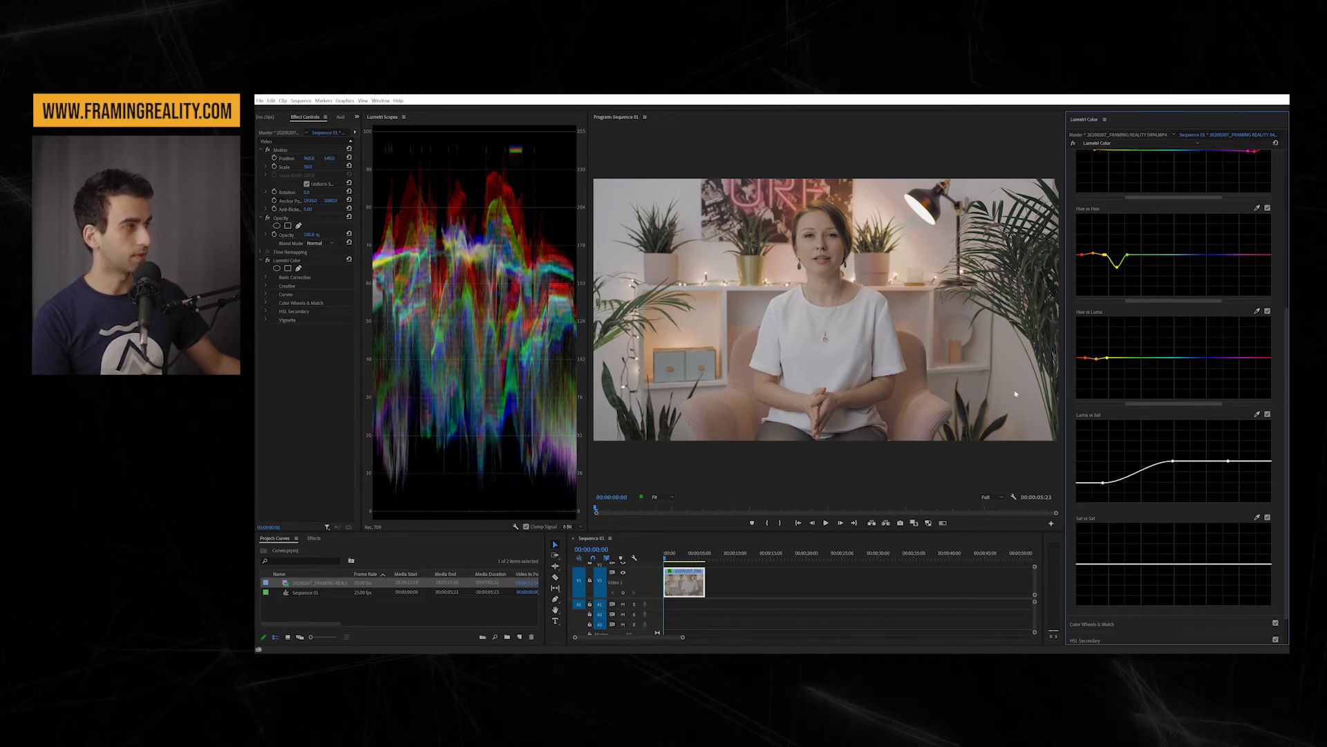
pyautogui.moveTo(1113, 488); pyautogui.dragTo(1094, 411)
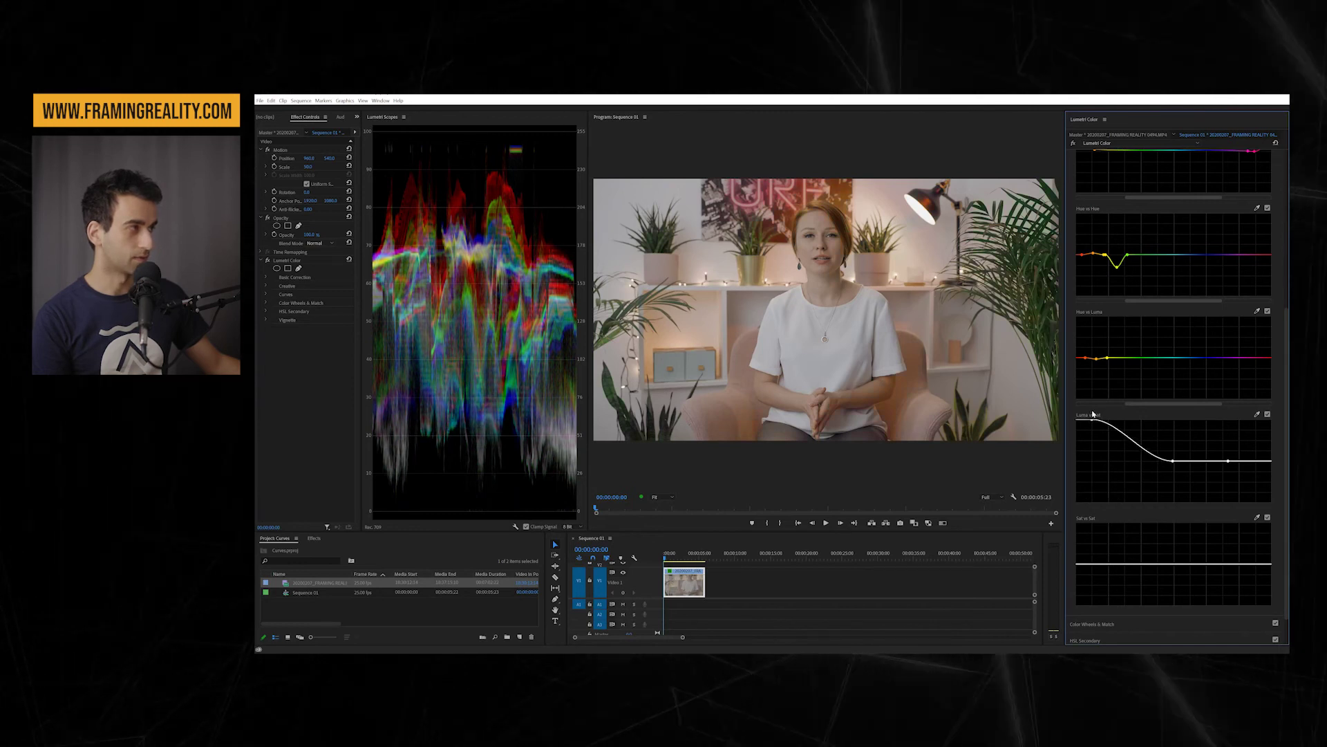
pyautogui.moveTo(1098, 510); pyautogui.dragTo(1107, 423)
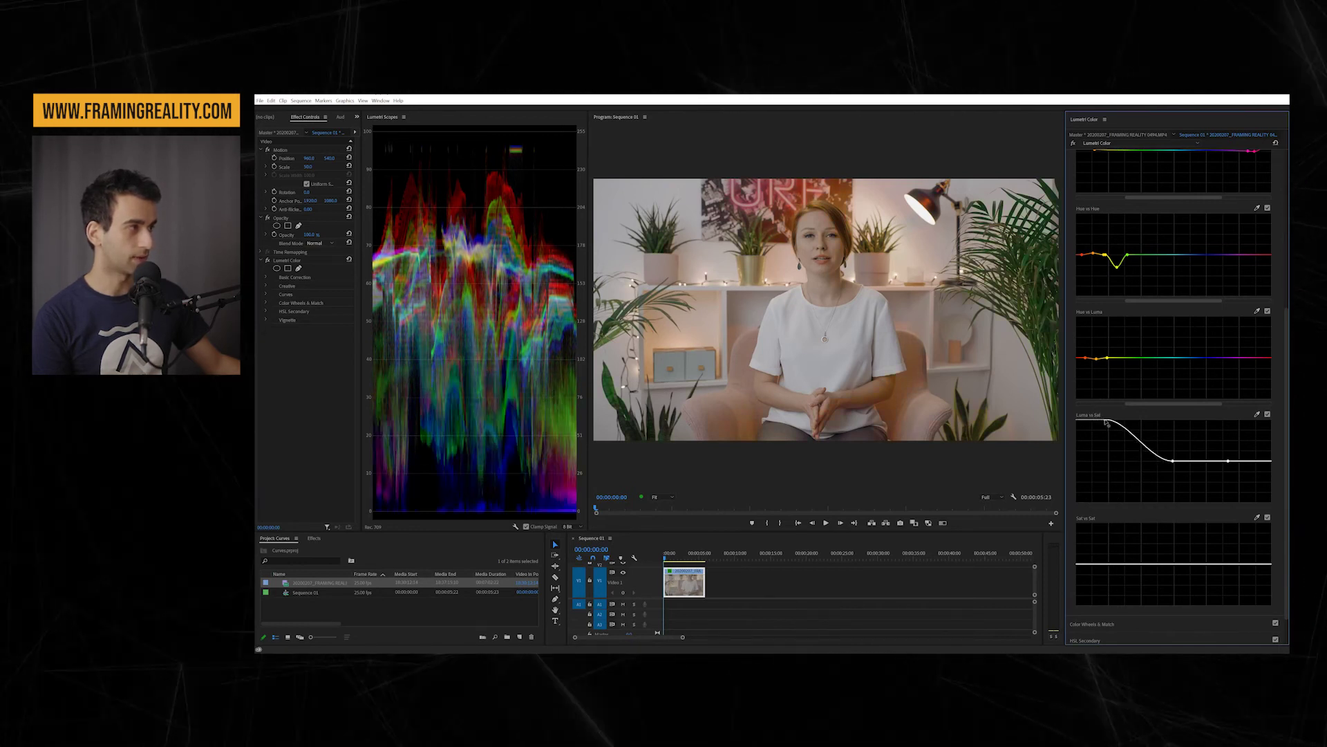
pyautogui.moveTo(1109, 487); pyautogui.dragTo(1106, 450)
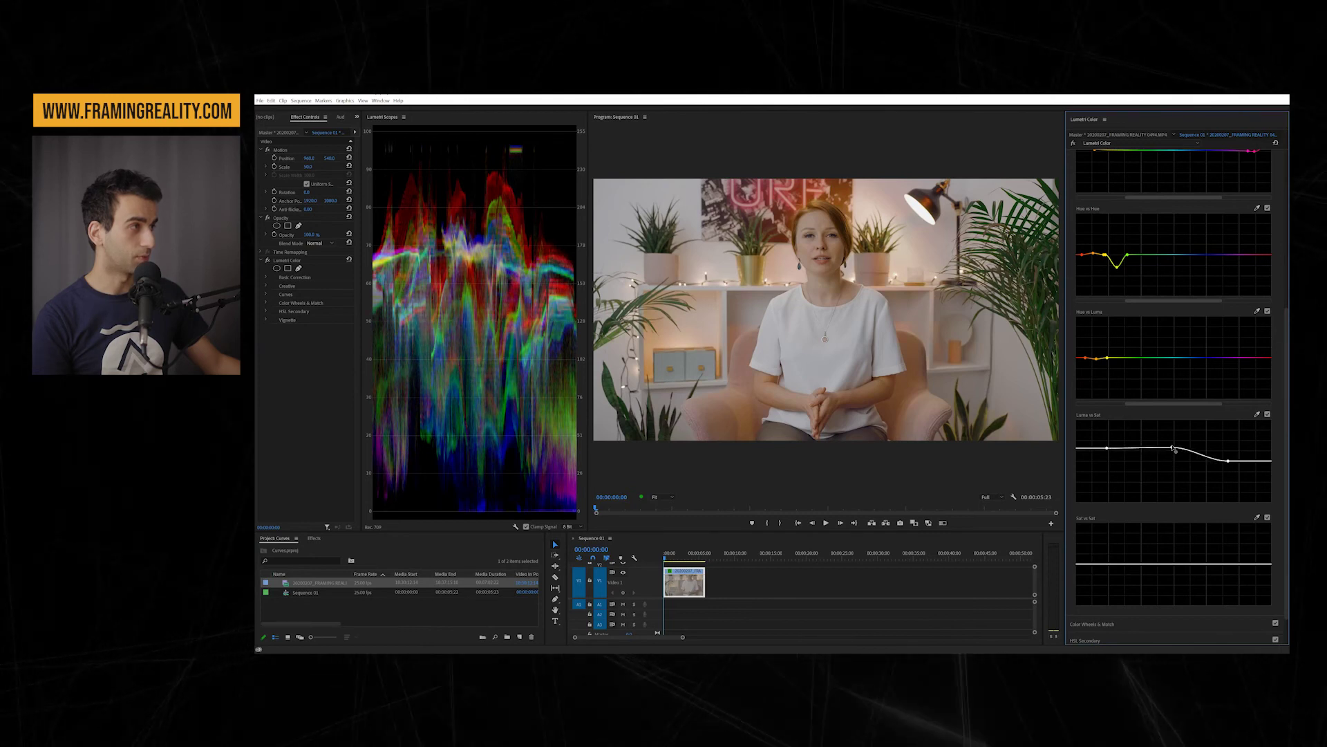
# Step: Fine-tune Luma vs Sat by lifting the midtone, left and highlight points slightly
pyautogui.moveTo(1174, 462)
pyautogui.mouseDown()
pyautogui.moveTo(1173, 438)
pyautogui.moveTo(1173, 461)
pyautogui.mouseUp()
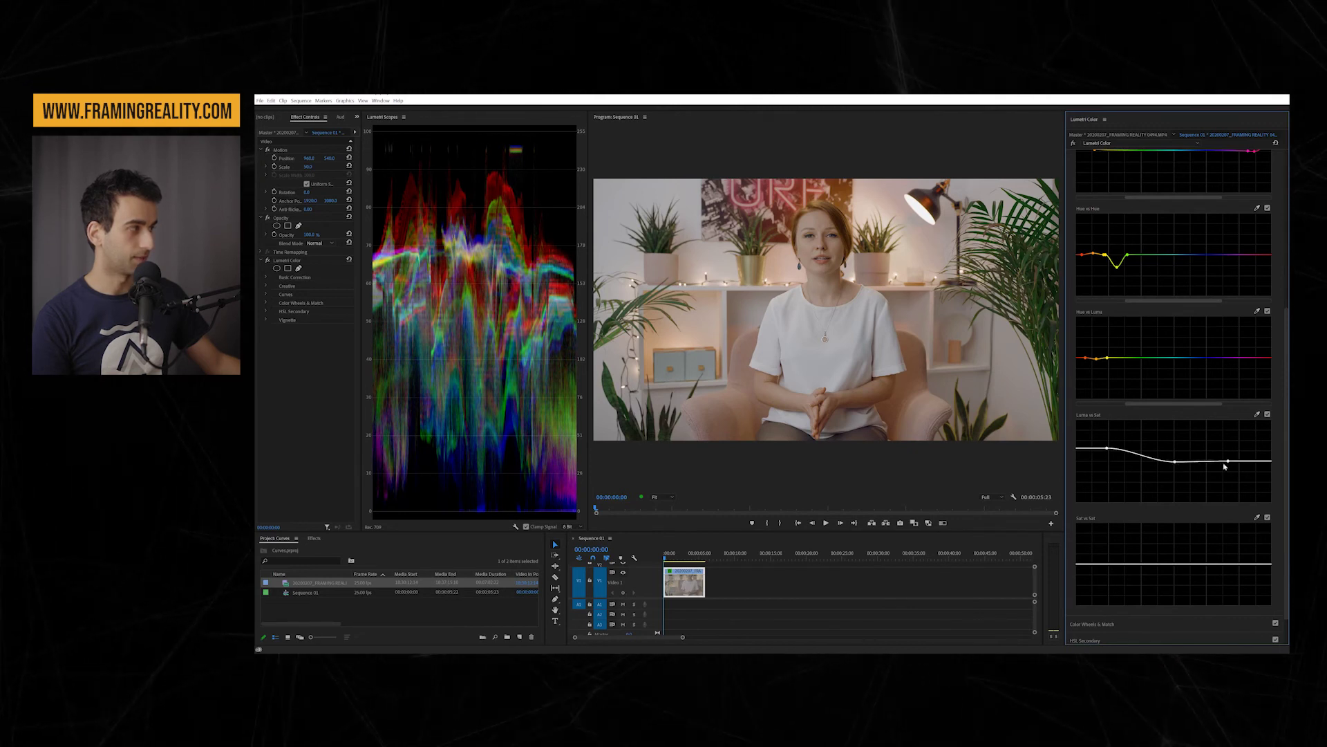
pyautogui.moveTo(1106, 449); pyautogui.dragTo(1107, 443)
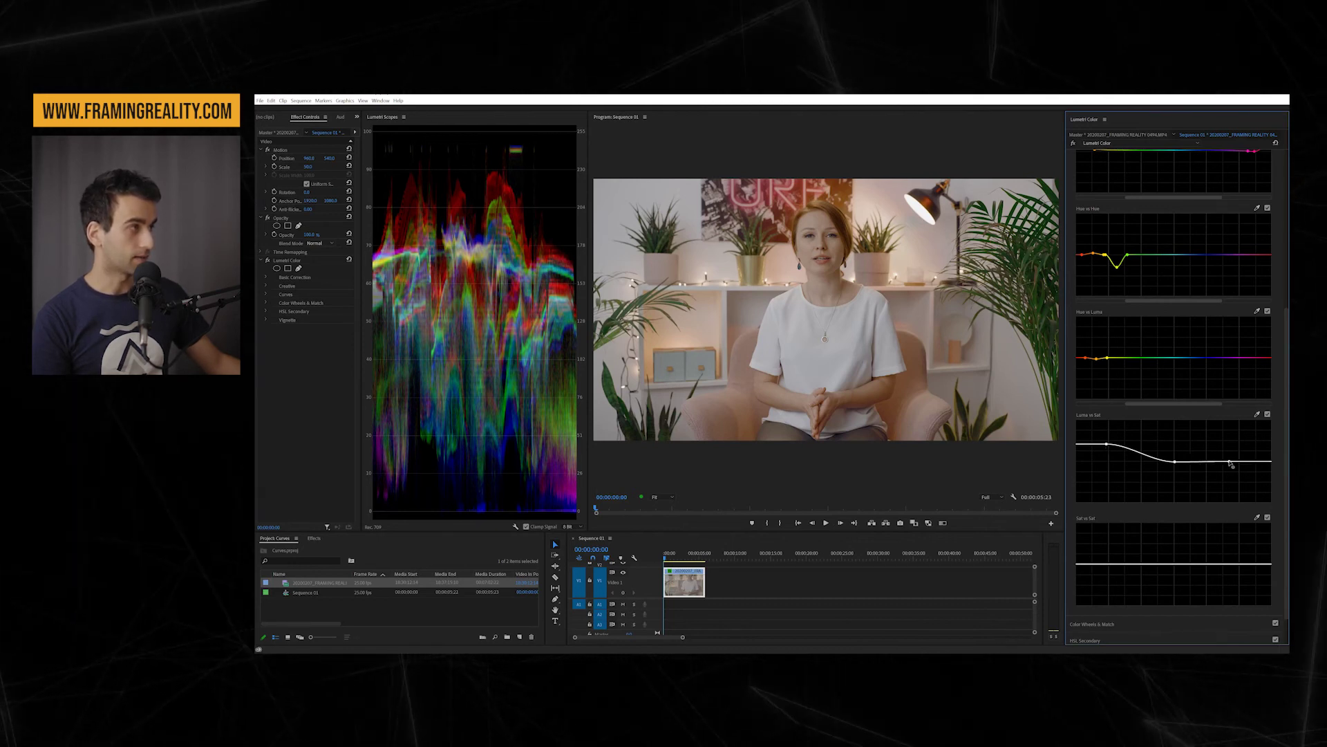
pyautogui.moveTo(1229, 462)
pyautogui.mouseDown()
pyautogui.moveTo(1228, 438)
pyautogui.moveTo(1227, 457)
pyautogui.mouseUp()
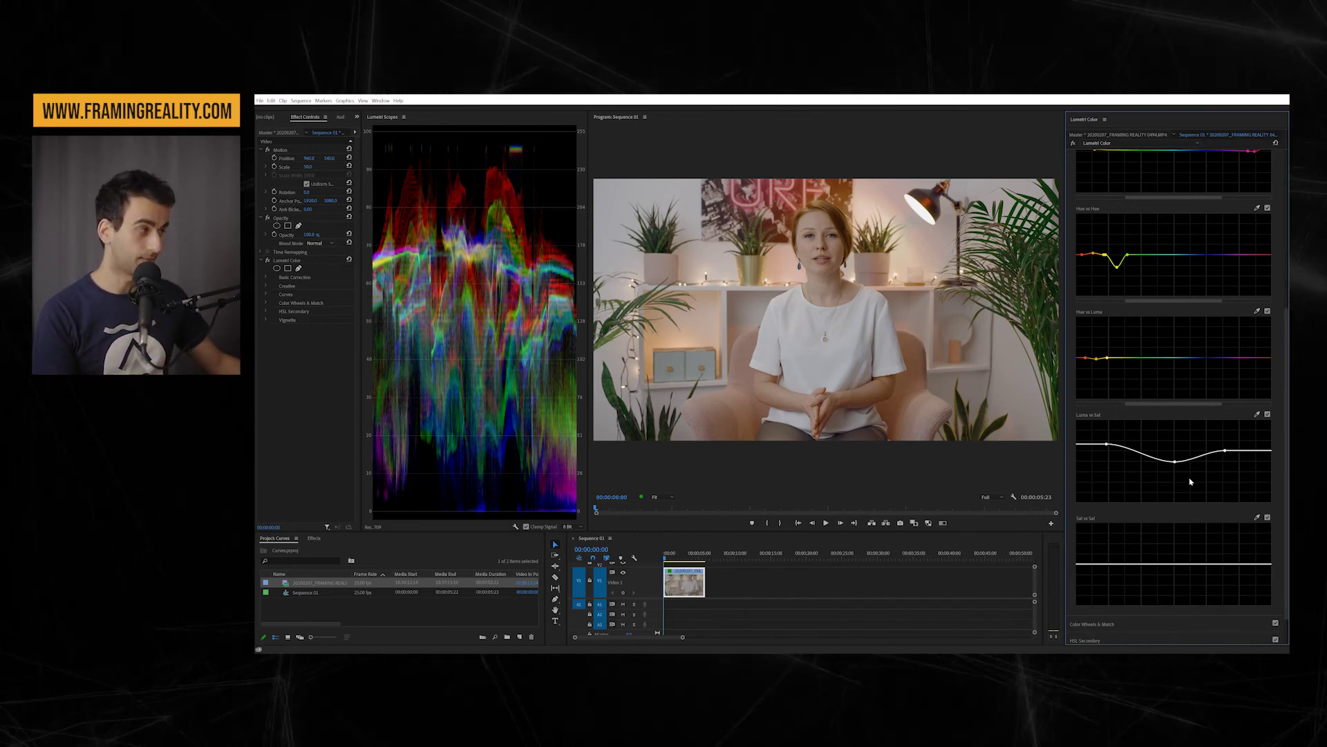
# Step: Bend the Sat vs Sat curve down toward high saturation, then soften and lower its end point
pyautogui.scroll(-2, 1121, 553)
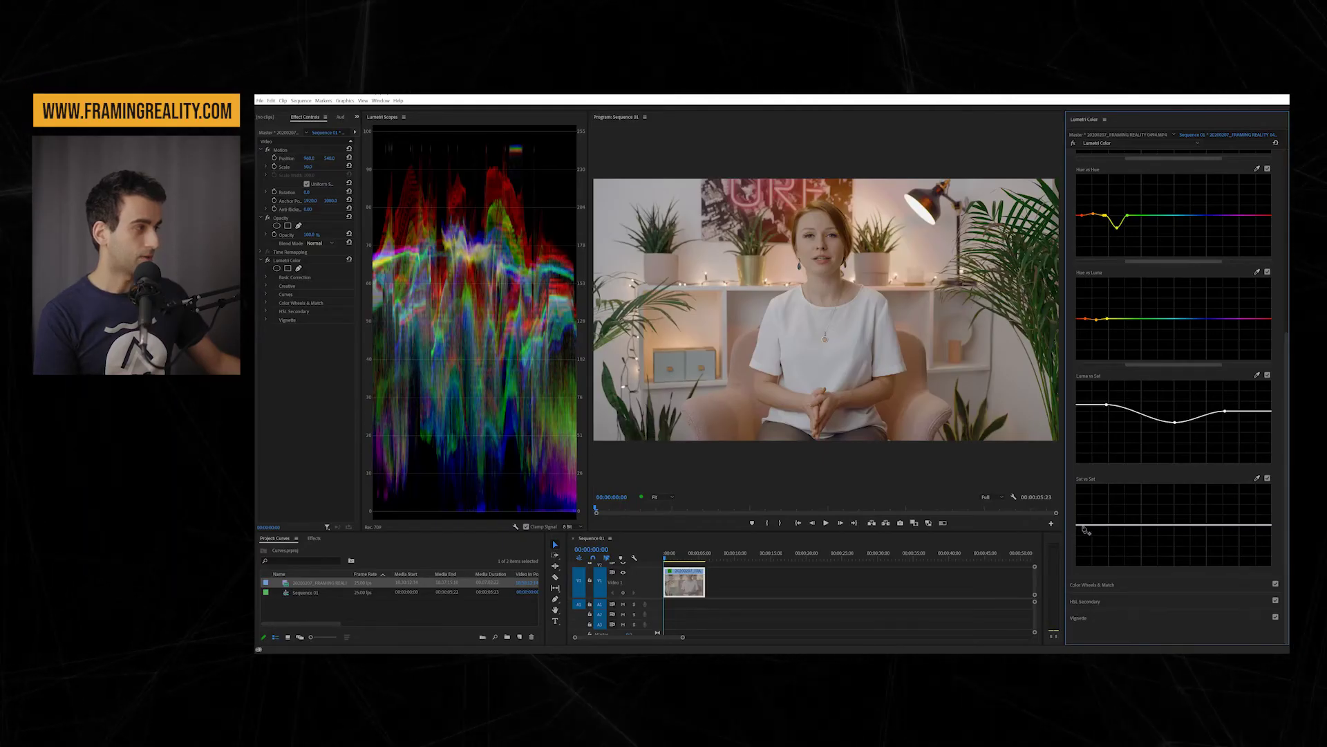
pyautogui.moveTo(1143, 525); pyautogui.dragTo(1288, 569)
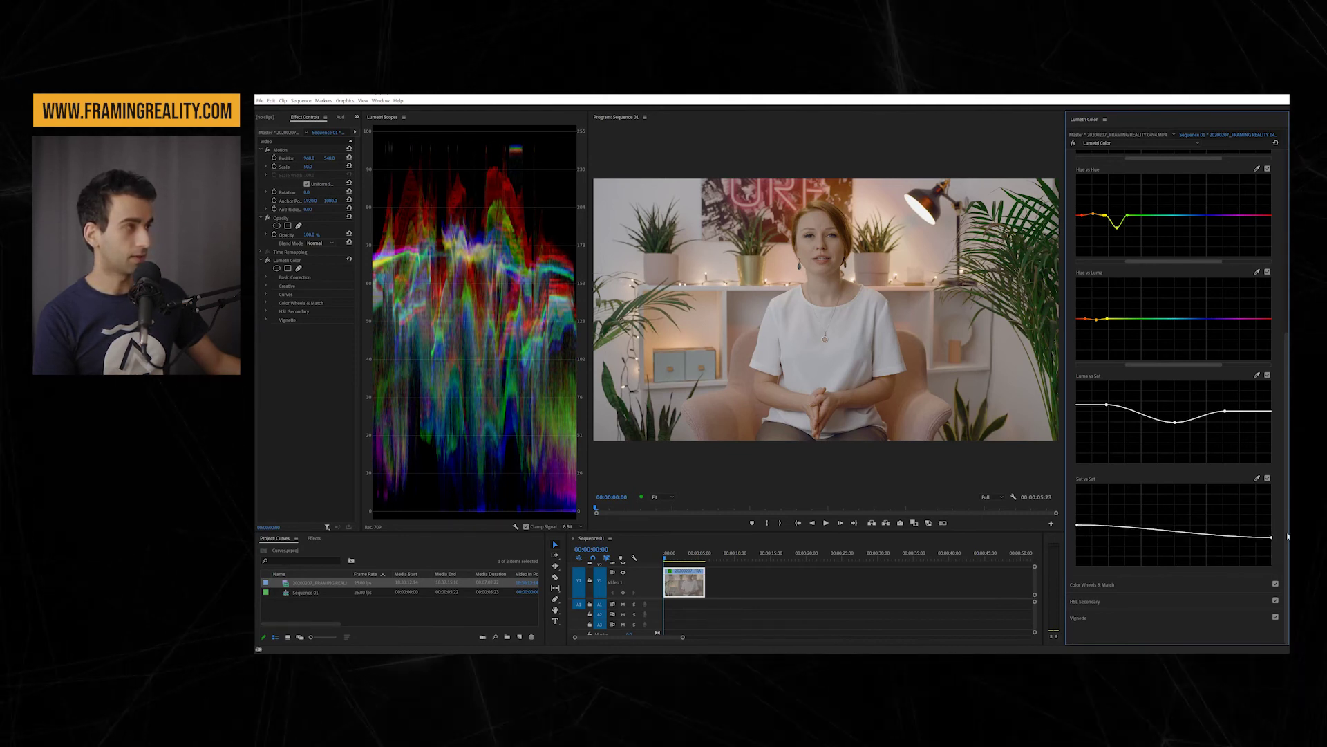
pyautogui.moveTo(1288, 569); pyautogui.dragTo(1248, 551)
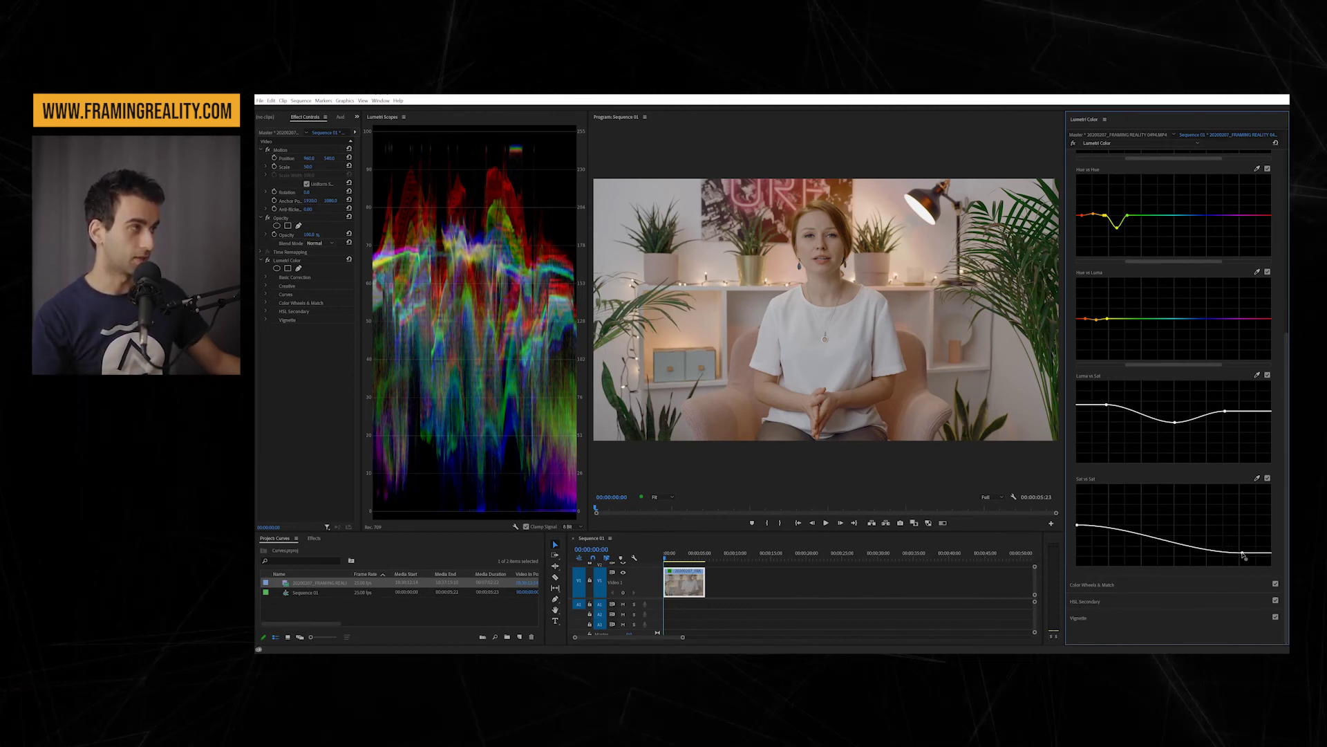
pyautogui.moveTo(1249, 551); pyautogui.dragTo(1218, 548)
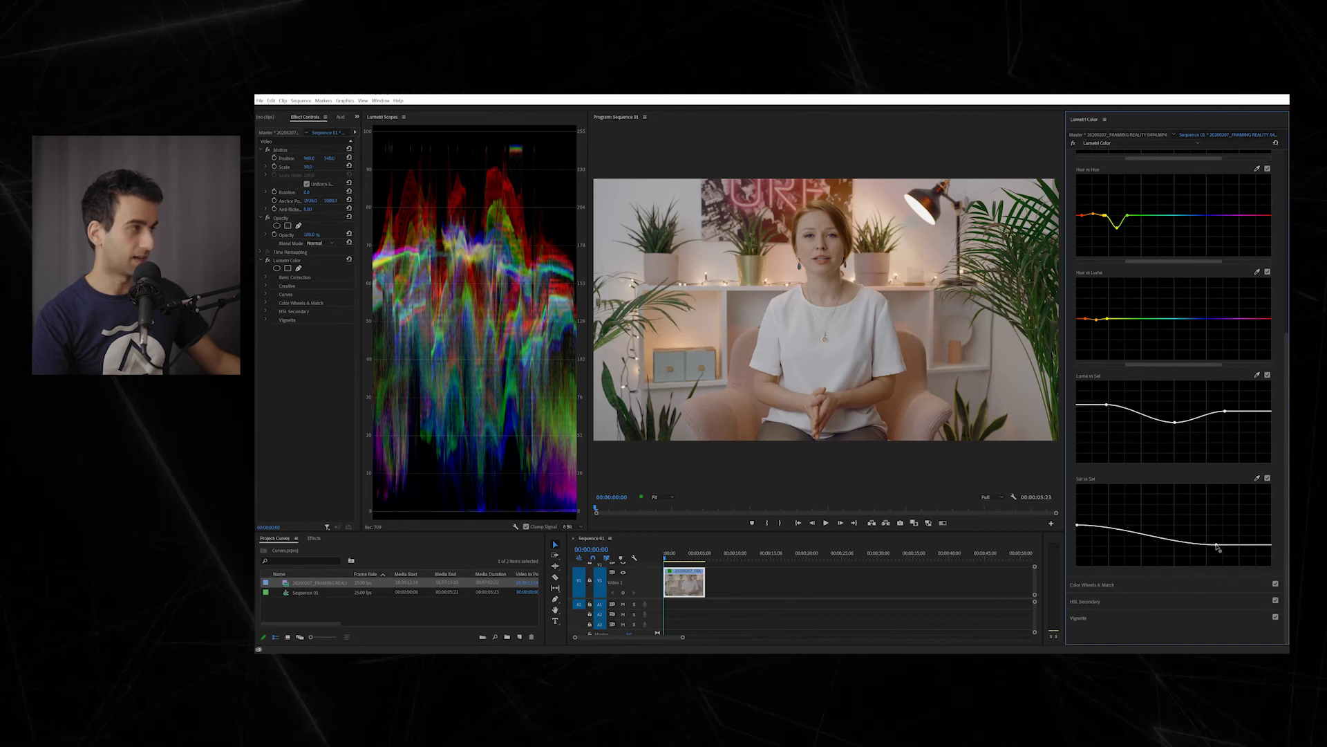
pyautogui.scroll(3, 1134, 490)
pyautogui.scroll(3, 1134, 489)
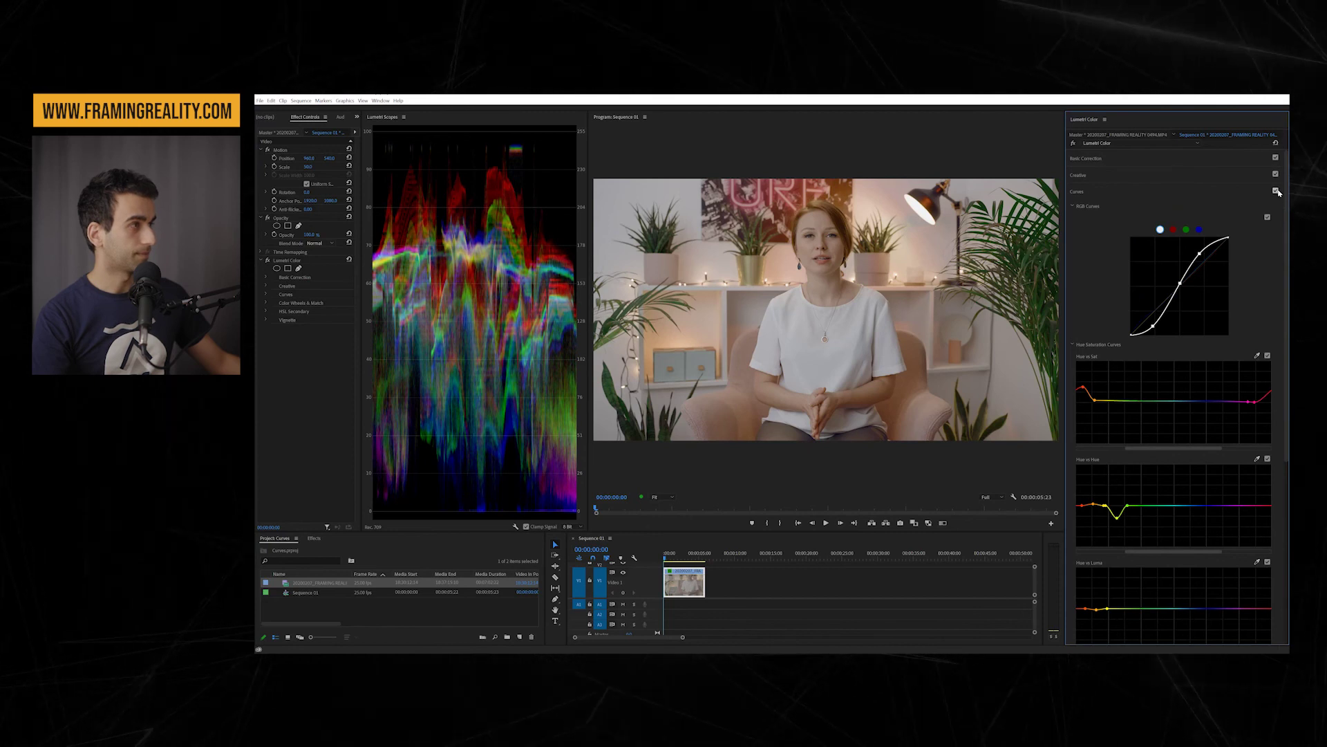
pyautogui.click(1276, 191)
pyautogui.click(1277, 191)
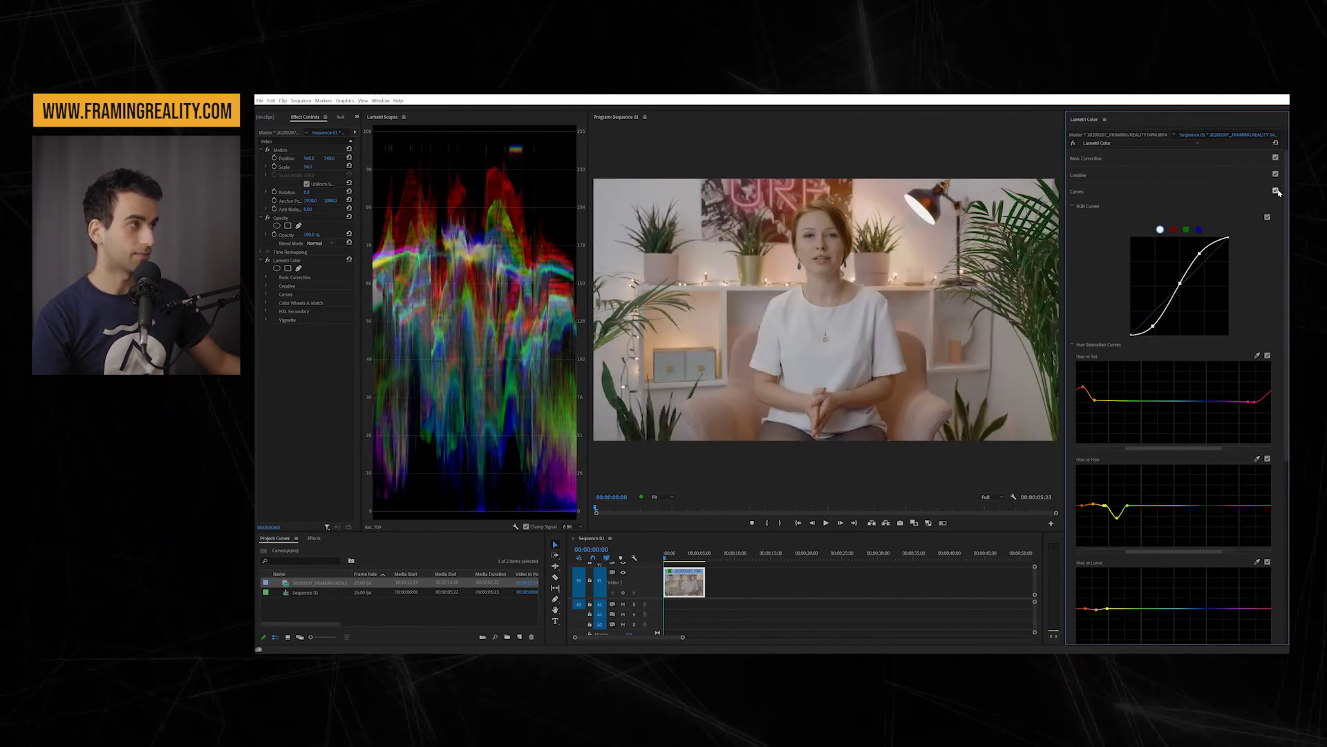
pyautogui.click(1276, 191)
pyautogui.click(1276, 190)
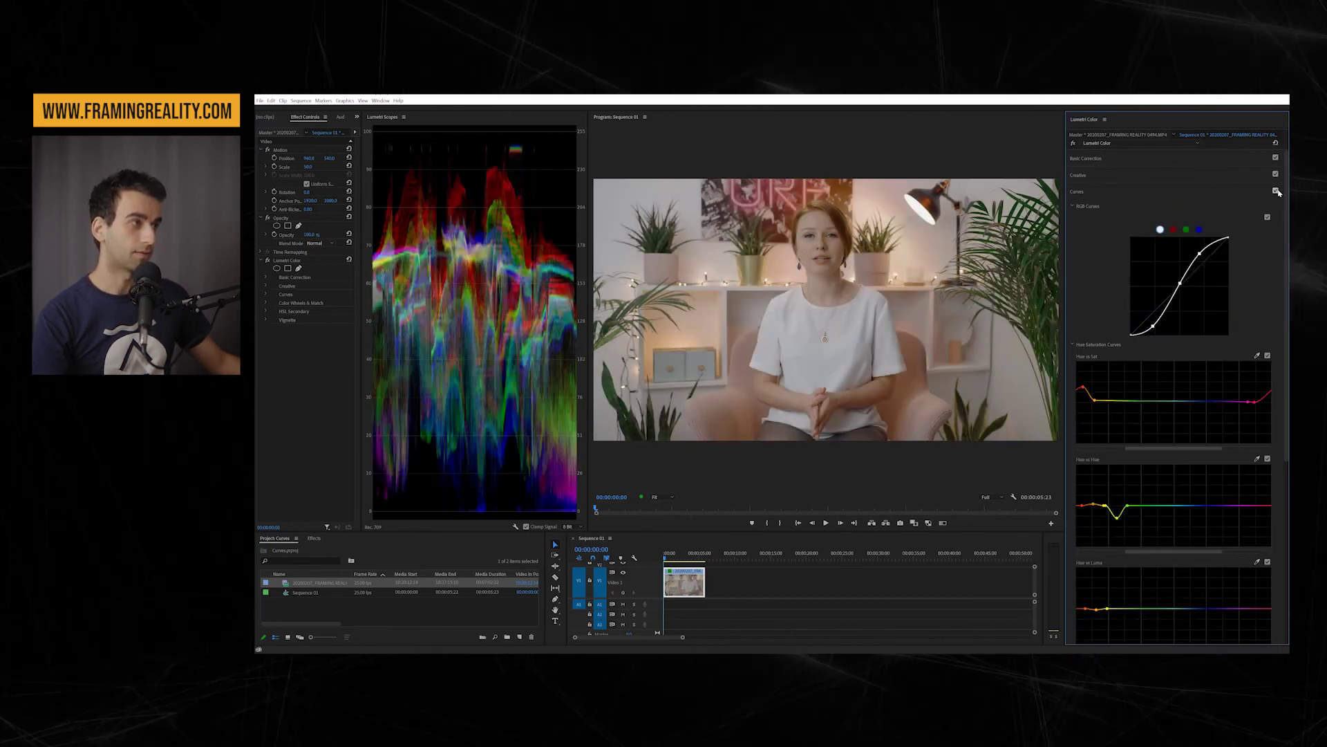